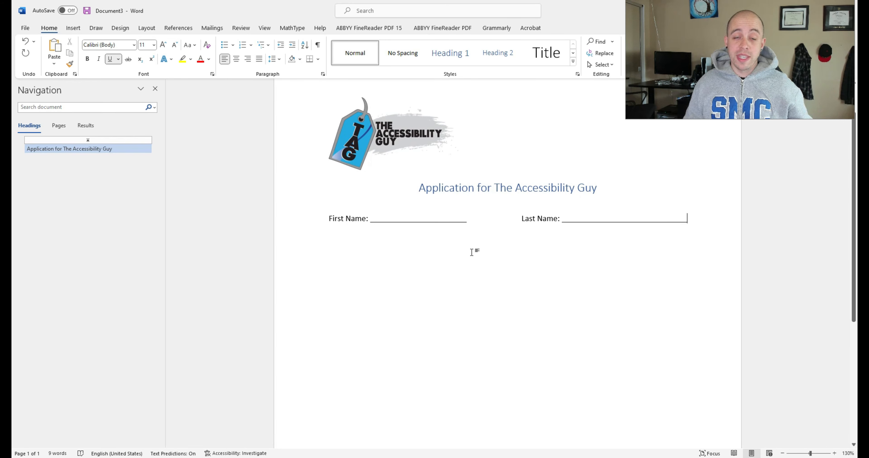
- Try filling the First Name blank with random sample text and remove that text again
{"action": "left_click", "coordinate": [383, 218]}
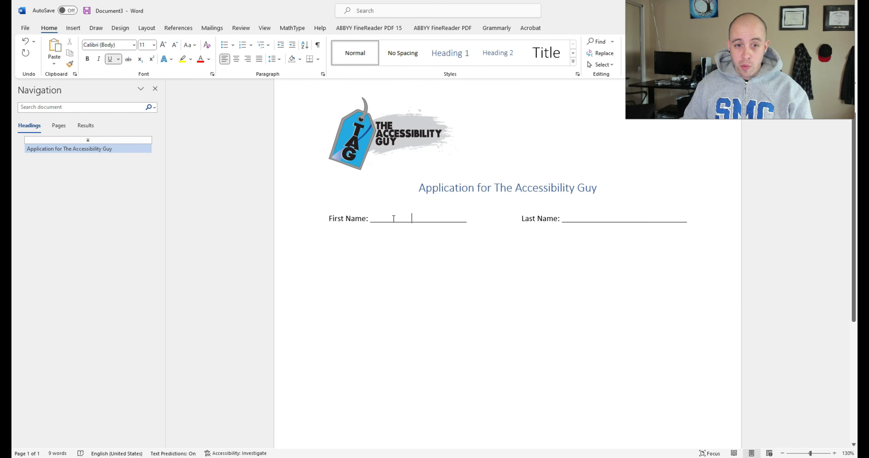
{"action": "type", "text": "sdlfijsldfjsldfsldkfjlskdfjlskdjf"}
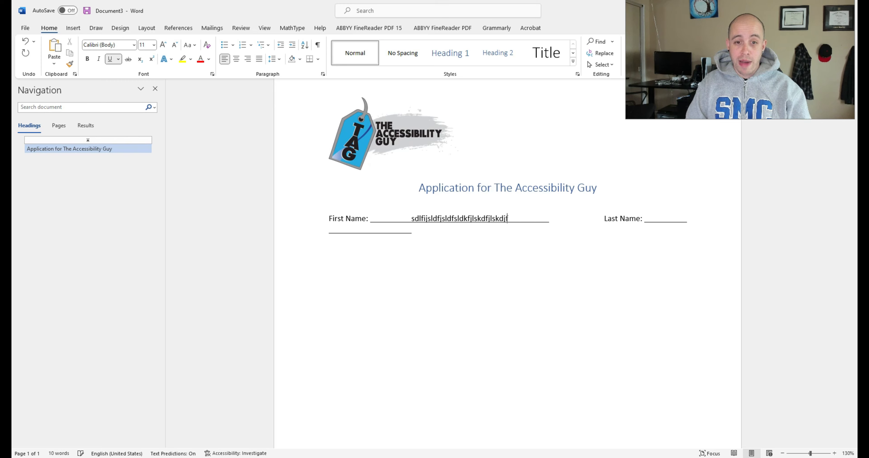
{"action": "key", "text": "BackSpace"}
{"action": "key", "text": "BackSpace"}
{"action": "key", "text": "BackSpace"}
{"action": "key", "text": "BackSpace"}
{"action": "key", "text": "BackSpace"}
{"action": "key", "text": "BackSpace"}
{"action": "key", "text": "BackSpace"}
{"action": "key", "text": "BackSpace"}
{"action": "key", "text": "BackSpace"}
{"action": "key", "text": "BackSpace"}
{"action": "key", "text": "BackSpace"}
{"action": "key", "text": "BackSpace"}
{"action": "key", "text": "BackSpace"}
{"action": "key", "text": "BackSpace"}
{"action": "key", "text": "BackSpace"}
{"action": "key", "text": "BackSpace"}
{"action": "key", "text": "BackSpace"}
{"action": "key", "text": "BackSpace"}
{"action": "key", "text": "BackSpace"}
{"action": "key", "text": "BackSpace"}
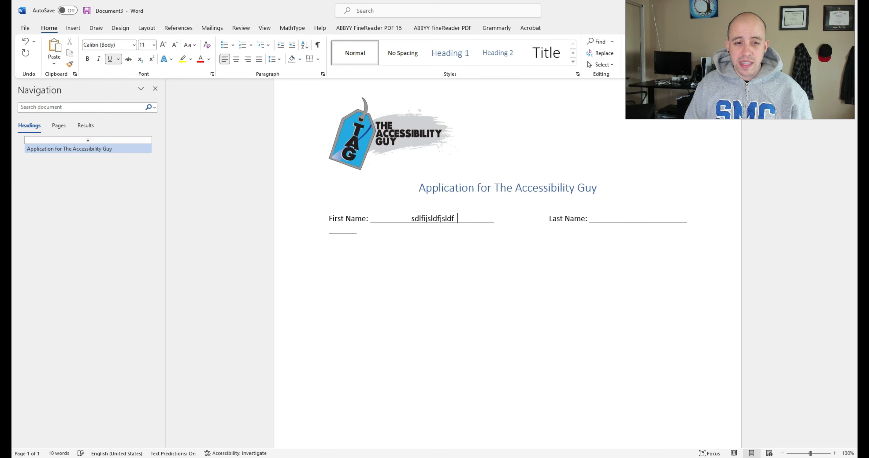
{"action": "key", "text": "BackSpace"}
{"action": "key", "text": "BackSpace"}
{"action": "key", "text": "BackSpace"}
{"action": "key", "text": "BackSpace"}
{"action": "key", "text": "BackSpace"}
{"action": "key", "text": "BackSpace"}
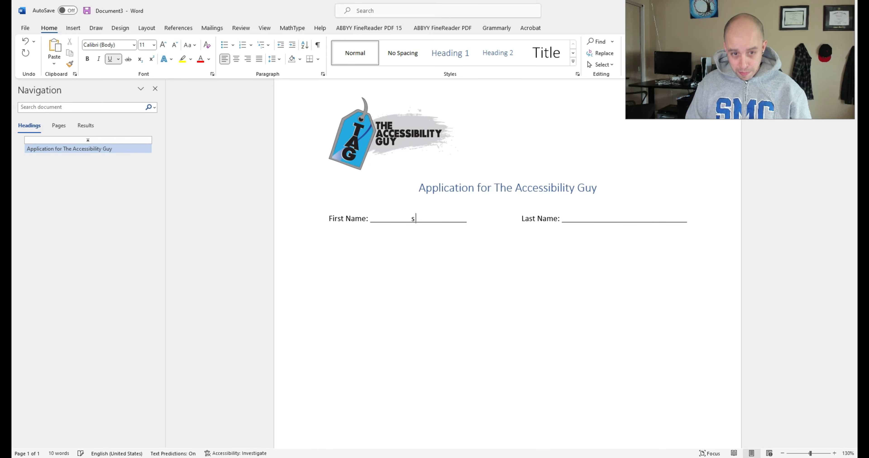
{"action": "key", "text": "BackSpace"}
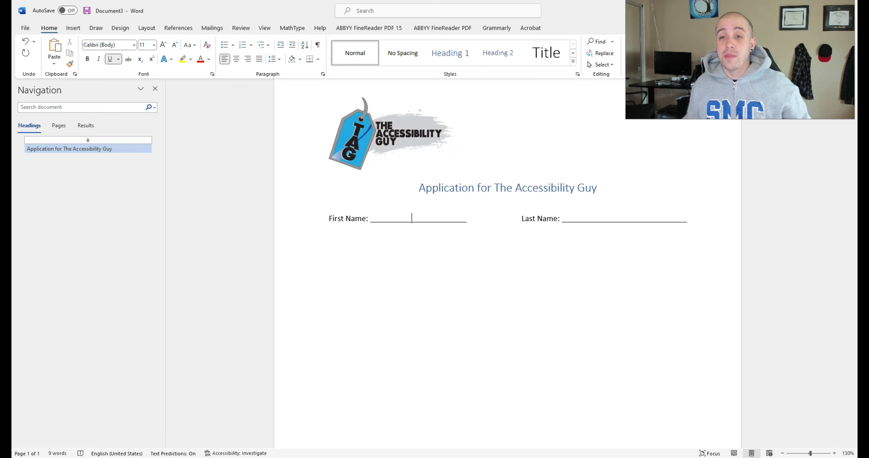
- Duplicate the First Name label and its blank onto the line below, and relabel the copy Phone Number
{"action": "left_click", "coordinate": [496, 260]}
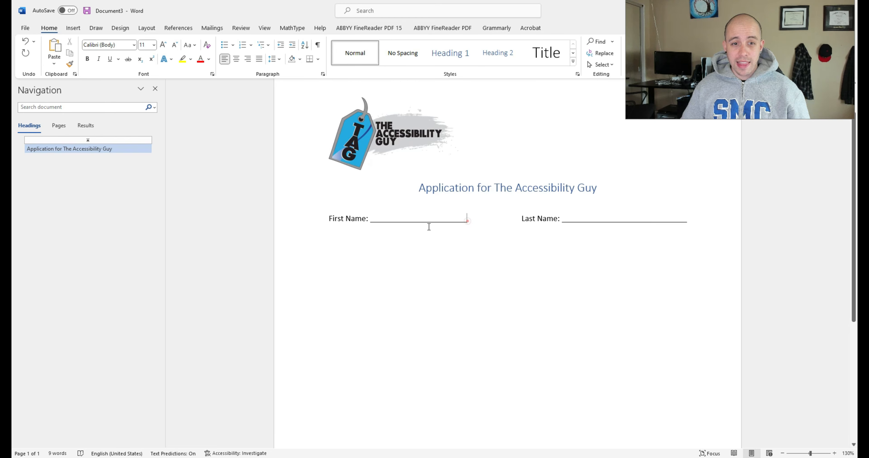
{"action": "left_click_drag", "start_coordinate": [466, 221], "coordinate": [324, 220]}
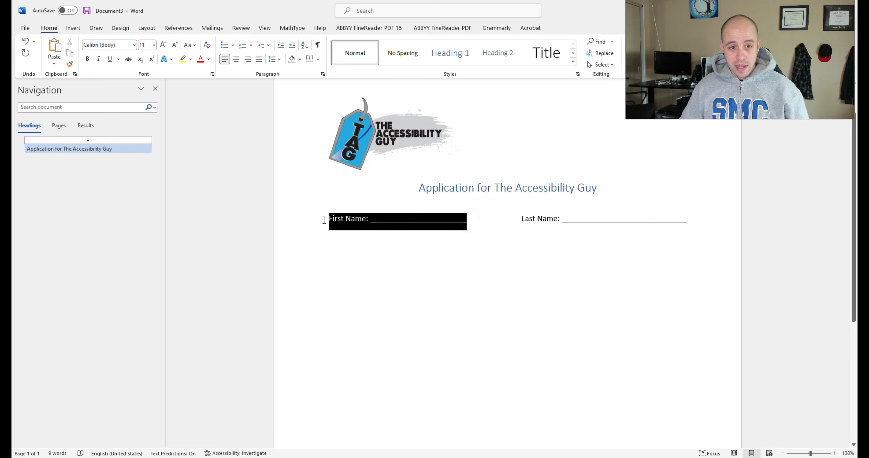
{"action": "left_click", "coordinate": [349, 234]}
{"action": "left_click", "coordinate": [333, 233]}
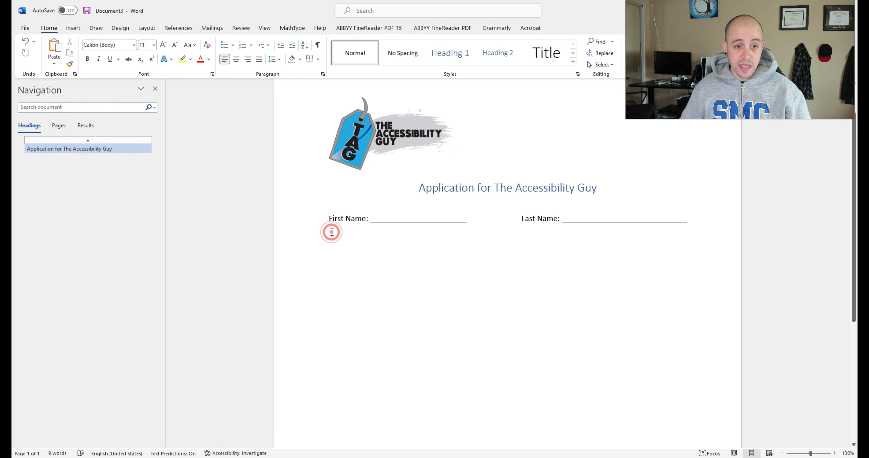
{"action": "type", "text": "First Name:"}
{"action": "left_click", "coordinate": [364, 234]}
{"action": "left_click_drag", "start_coordinate": [364, 235], "coordinate": [301, 242]}
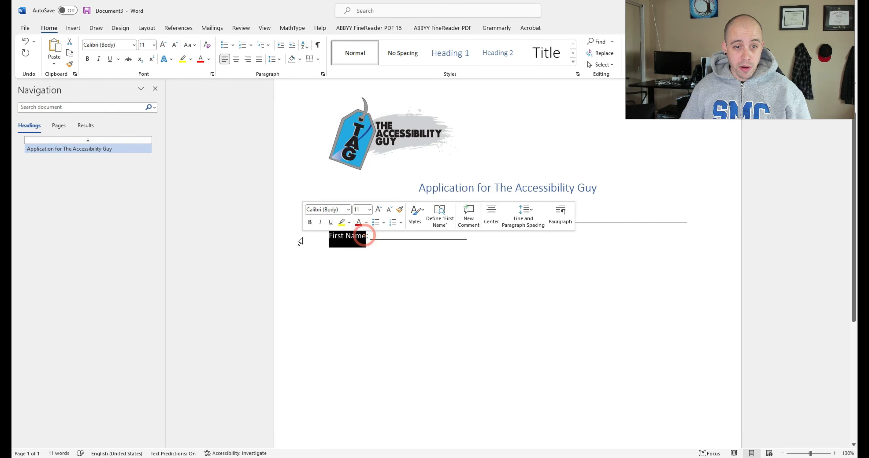
{"action": "type", "text": "Phone Number"}
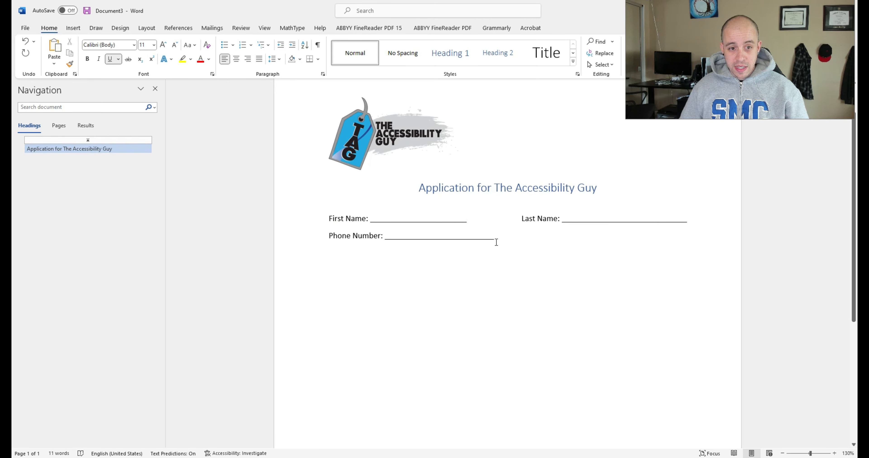
- Shorten the Phone Number blank so it ends level with the First Name blank above
{"action": "left_click", "coordinate": [496, 242]}
{"action": "key", "text": "BackSpace"}
{"action": "key", "text": "BackSpace"}
{"action": "key", "text": "BackSpace"}
{"action": "key", "text": "BackSpace"}
{"action": "key", "text": "BackSpace"}
{"action": "key", "text": "BackSpace"}
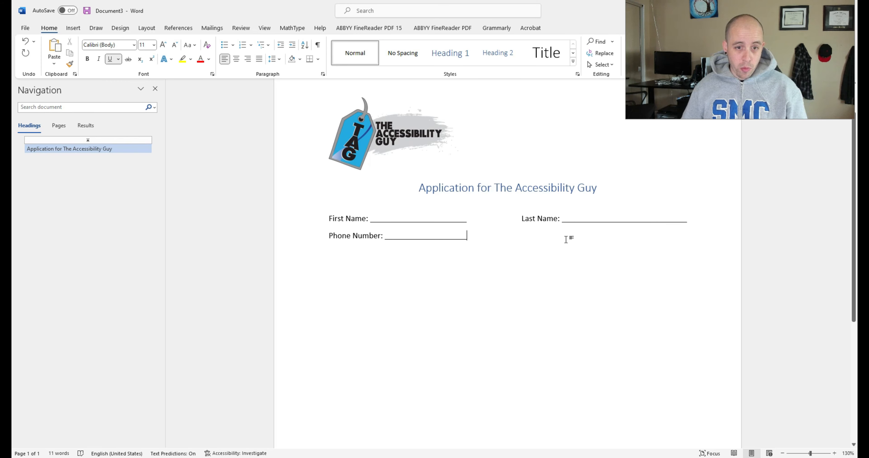
- Add an Email Address label with an underlined blank on the Phone Number line, aligned beneath the Last Name field
{"action": "left_click", "coordinate": [517, 237]}
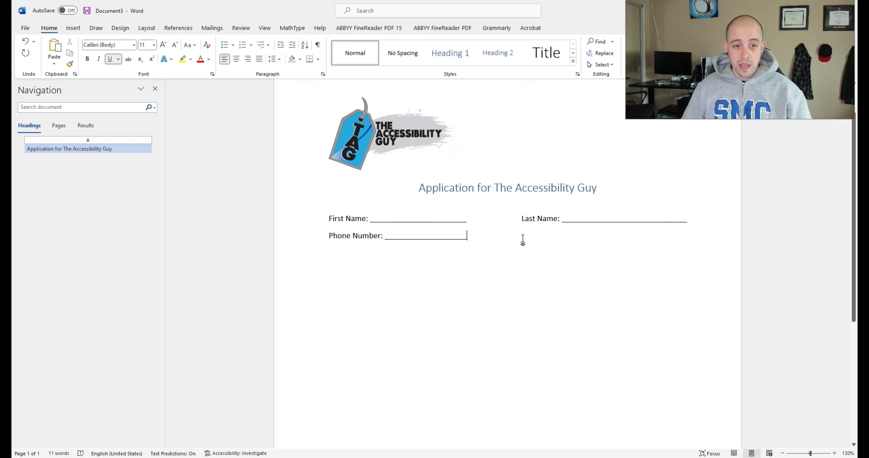
{"action": "left_click", "coordinate": [521, 239]}
{"action": "type", "text": "________"}
{"action": "key", "text": "BackSpace"}
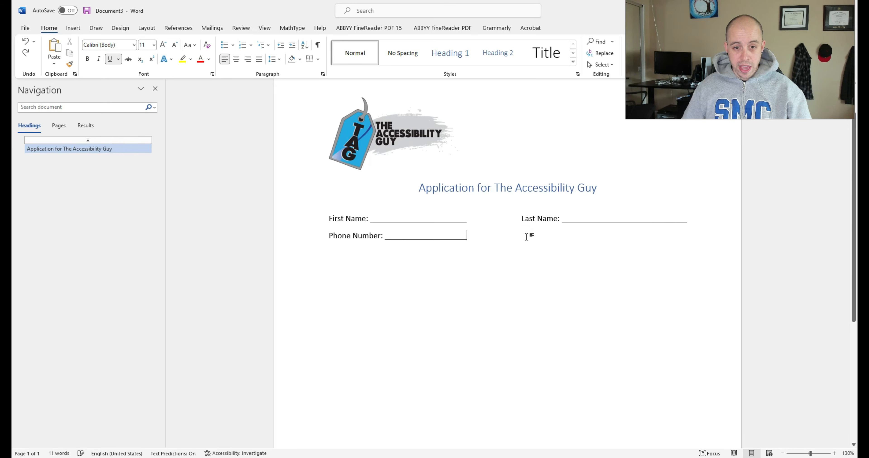
{"action": "key", "text": "ctrl+u"}
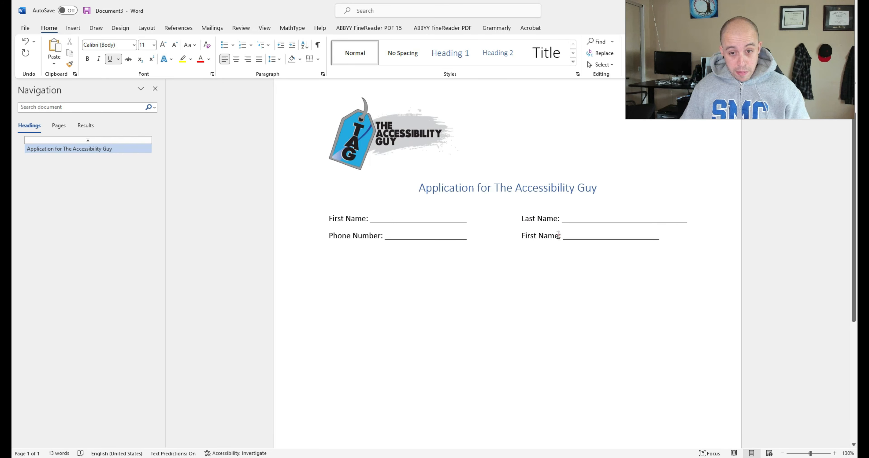
{"action": "left_click_drag", "start_coordinate": [559, 235], "coordinate": [522, 235]}
{"action": "type", "text": "Email Address:"}
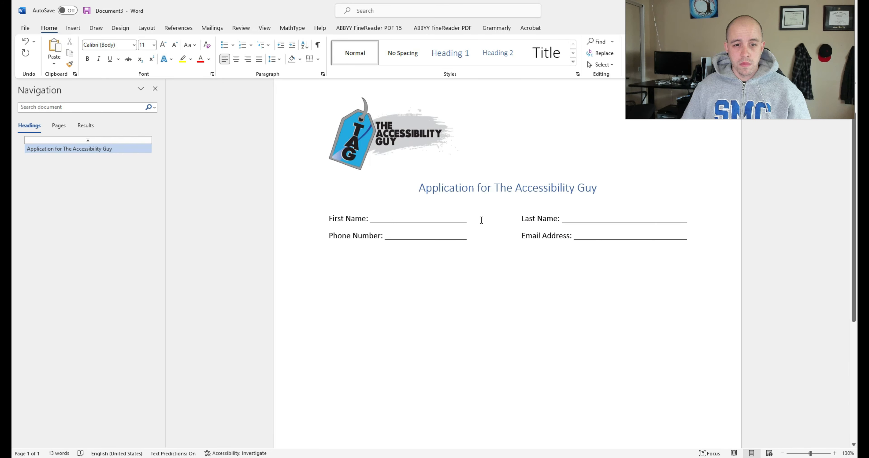
- Try breaking the line between the First Name and Last Name fields, and undo the break
{"action": "left_click", "coordinate": [482, 220]}
{"action": "key", "text": "Return"}
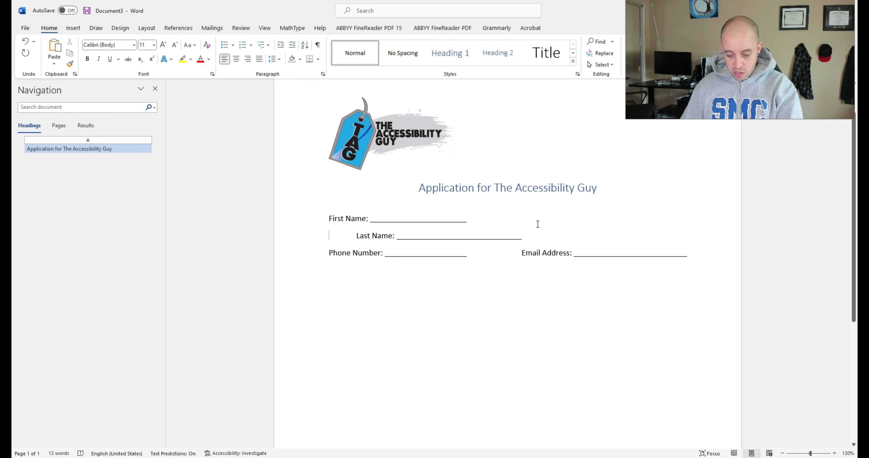
{"action": "key", "text": "ctrl+z"}
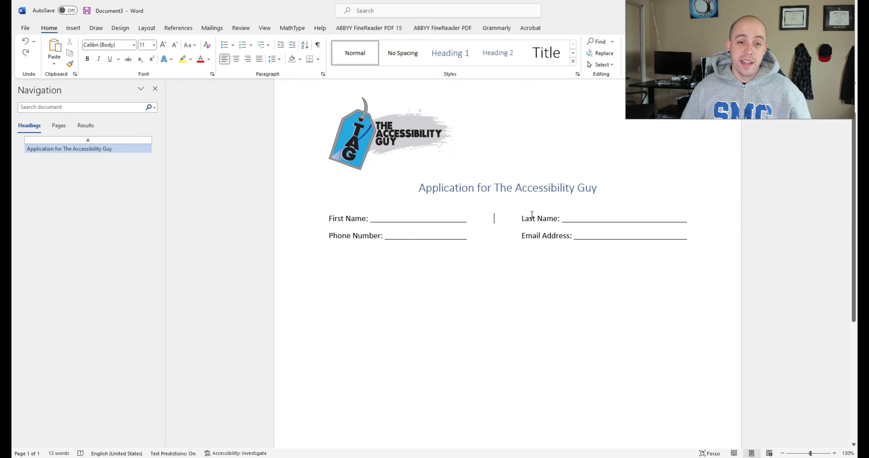
{"action": "left_click", "coordinate": [324, 270]}
{"action": "left_click", "coordinate": [334, 263]}
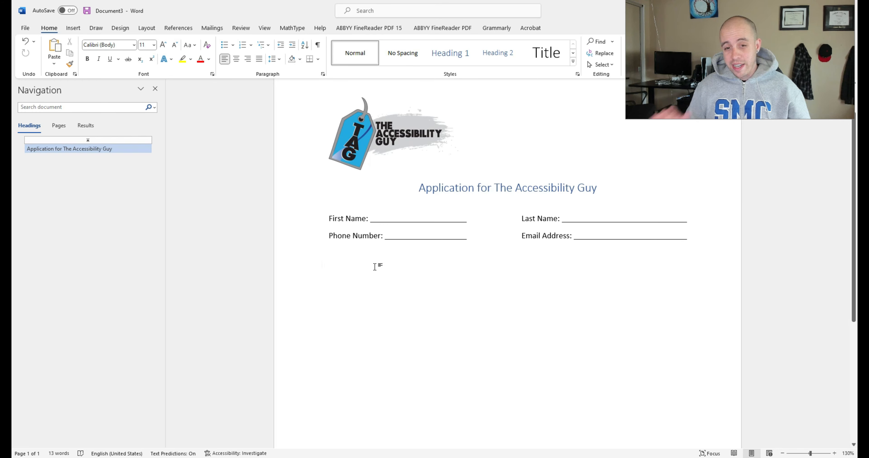
- Add below the heading the paragraph "This application will be used for consideration in Joining the Accesibility Guy Chamption program."
{"action": "left_click", "coordinate": [615, 190]}
{"action": "key", "text": "Return"}
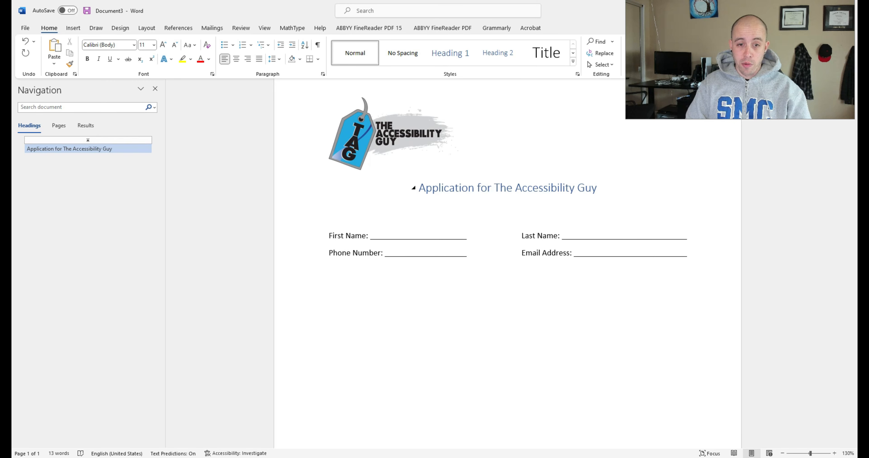
{"action": "type", "text": "This application w"}
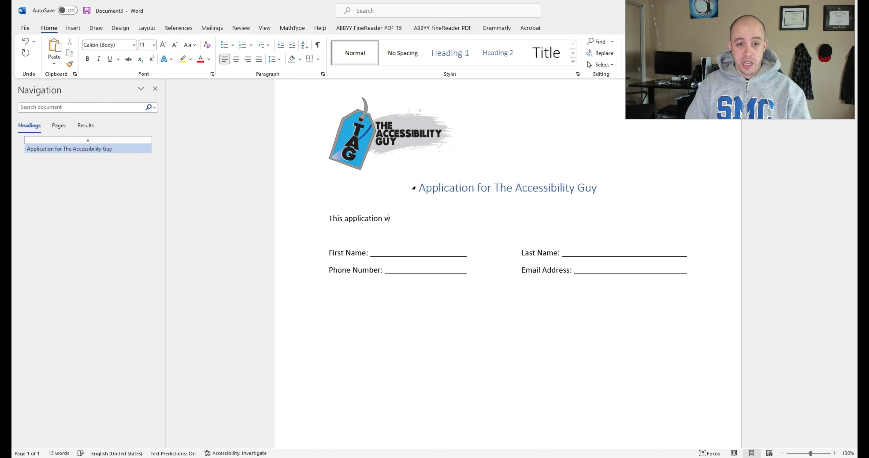
{"action": "type", "text": "ill be used for consid"}
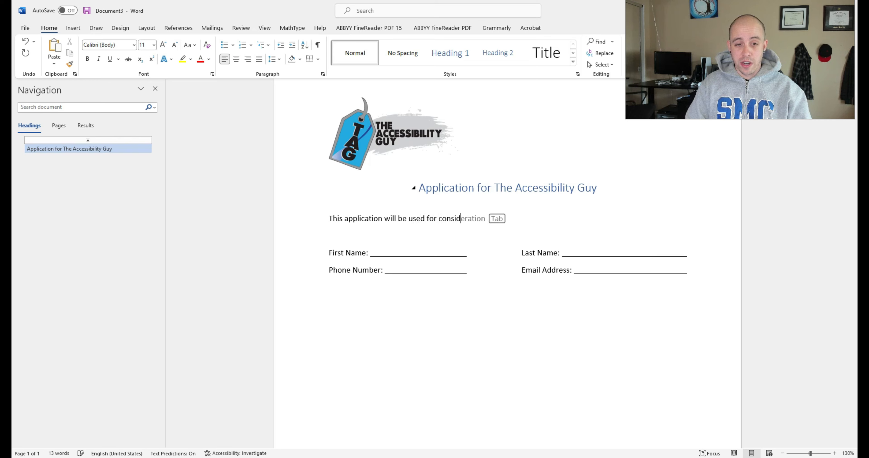
{"action": "type", "text": "eration in Joining the Acces"}
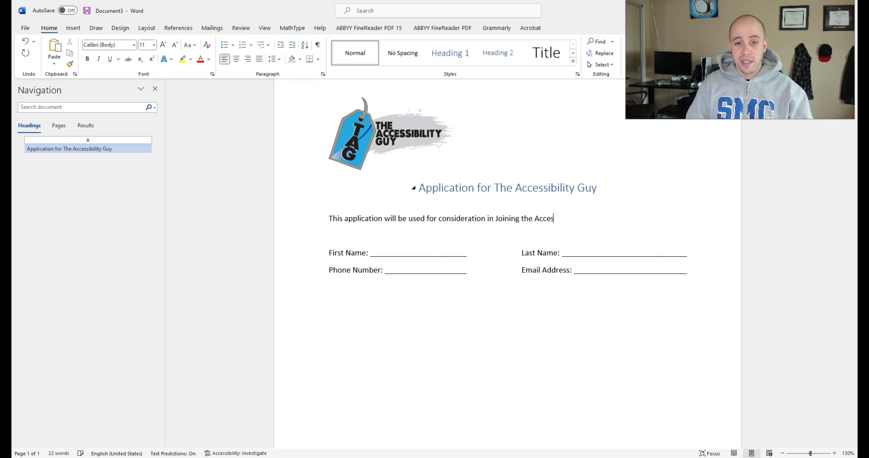
{"action": "type", "text": "ibility Guy Champ"}
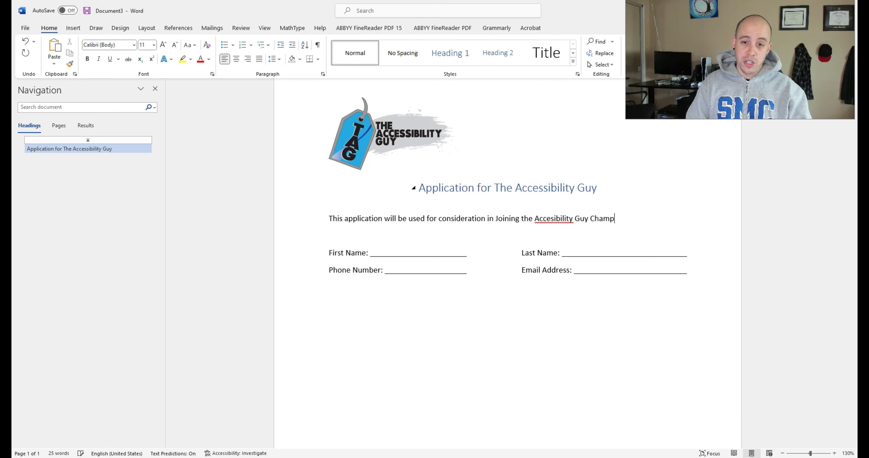
{"action": "type", "text": "tion program."}
- Correct the two misspelled words in the introductory paragraph to Accessibility and Champion
{"action": "right_click", "coordinate": [567, 219]}
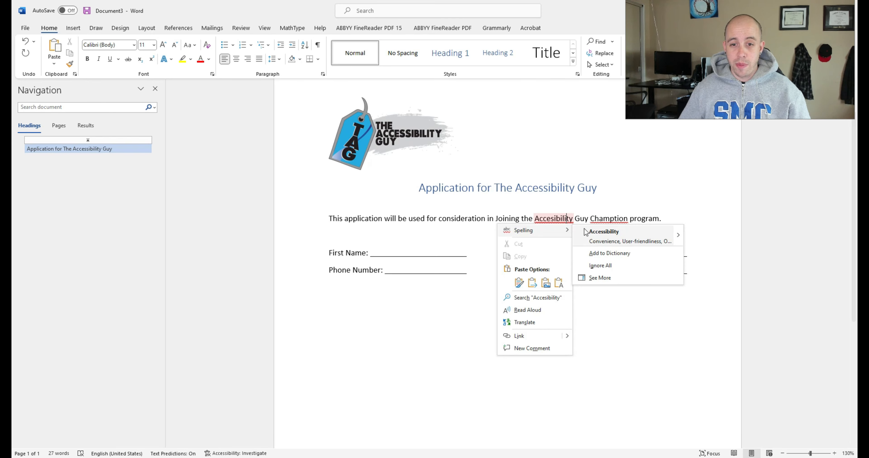
{"action": "left_click", "coordinate": [593, 235]}
{"action": "right_click", "coordinate": [608, 219]}
{"action": "left_click", "coordinate": [634, 235]}
{"action": "left_click", "coordinate": [472, 274]}
{"action": "left_click", "coordinate": [575, 325]}
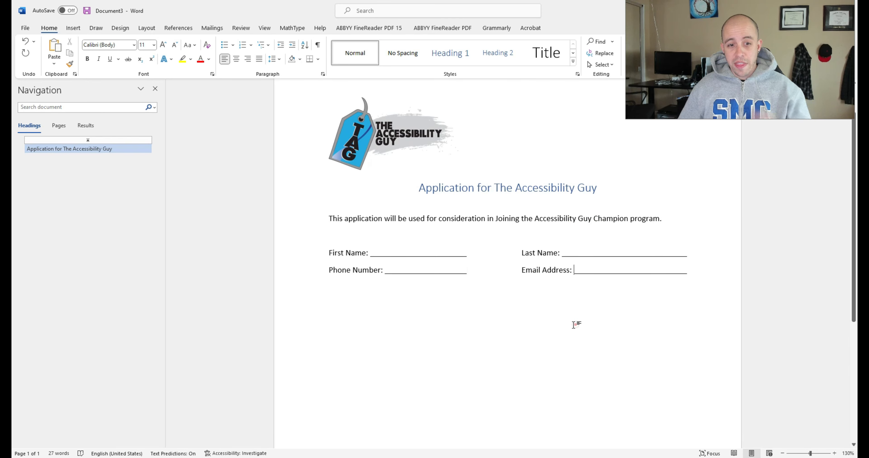
- Enter the signer's full name below the contact fields, with a copied underlined blank labelled Signature on the line beneath it
{"action": "left_click", "coordinate": [367, 323]}
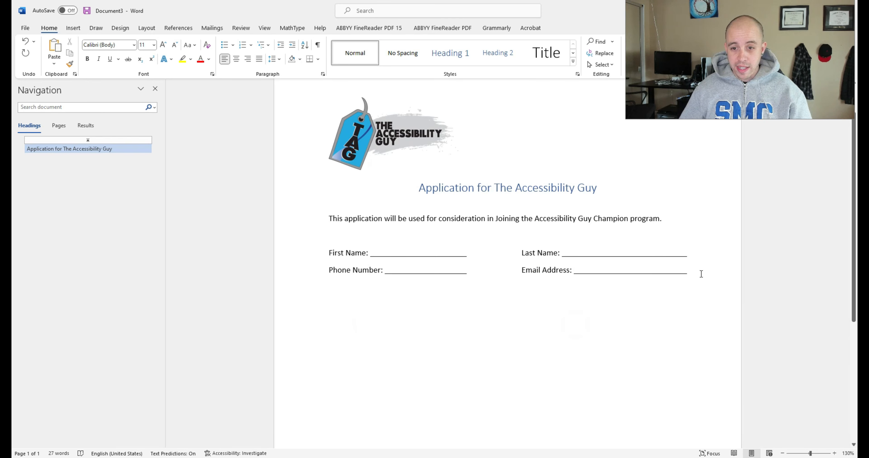
{"action": "left_click", "coordinate": [333, 310]}
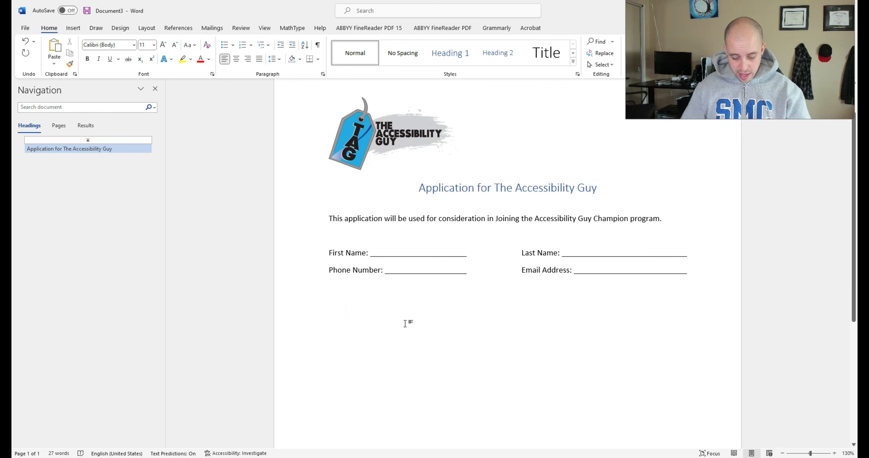
{"action": "type", "text": "Shawn Jordison"}
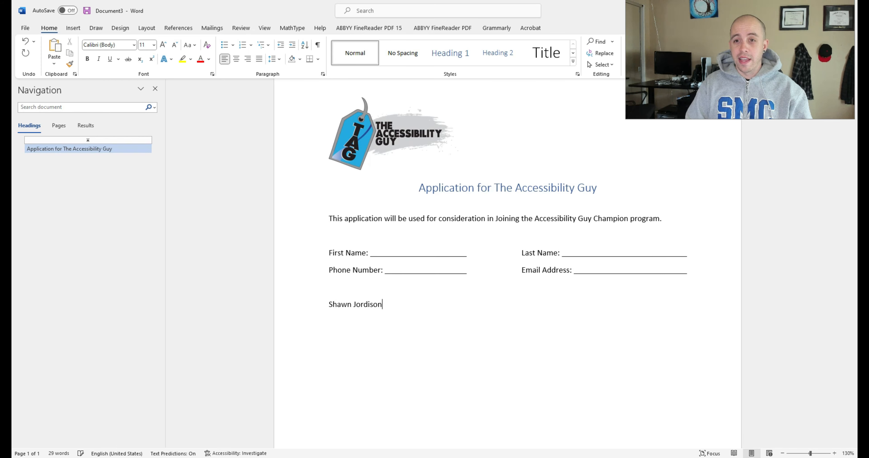
{"action": "key", "text": "Return"}
{"action": "type", "text": "First Name:"}
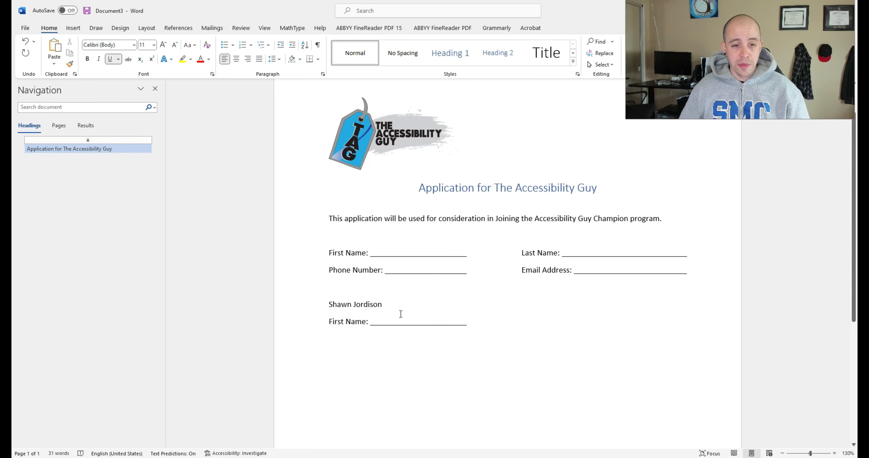
{"action": "left_click_drag", "start_coordinate": [366, 322], "coordinate": [328, 323]}
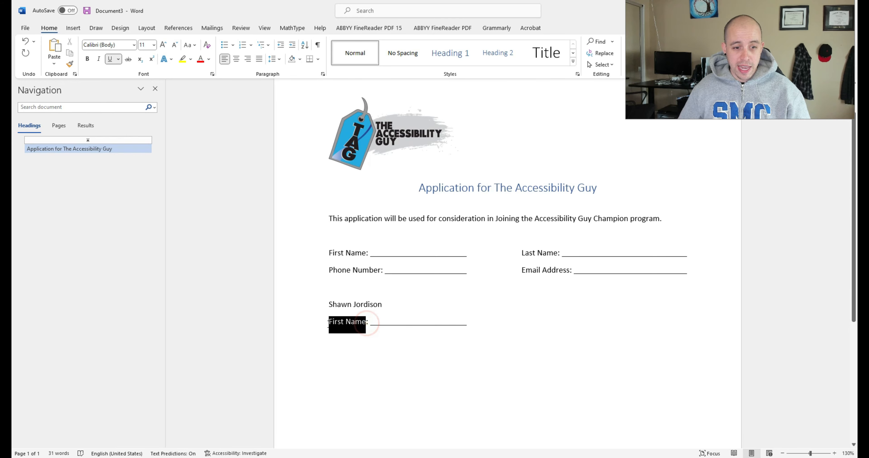
{"action": "type", "text": "Signature"}
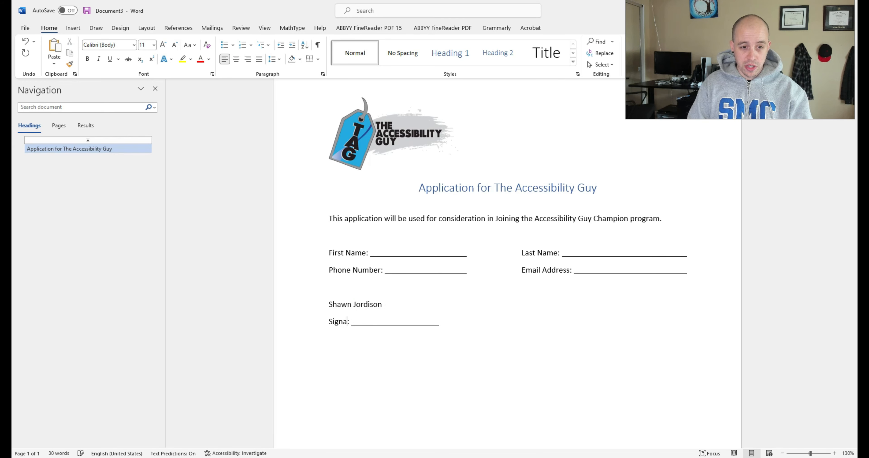
- Insert four empty lines between the contact fields and the signer's name
{"action": "left_click", "coordinate": [387, 293]}
{"action": "key", "text": "Return"}
{"action": "key", "text": "Return"}
{"action": "key", "text": "Return"}
{"action": "key", "text": "Return"}
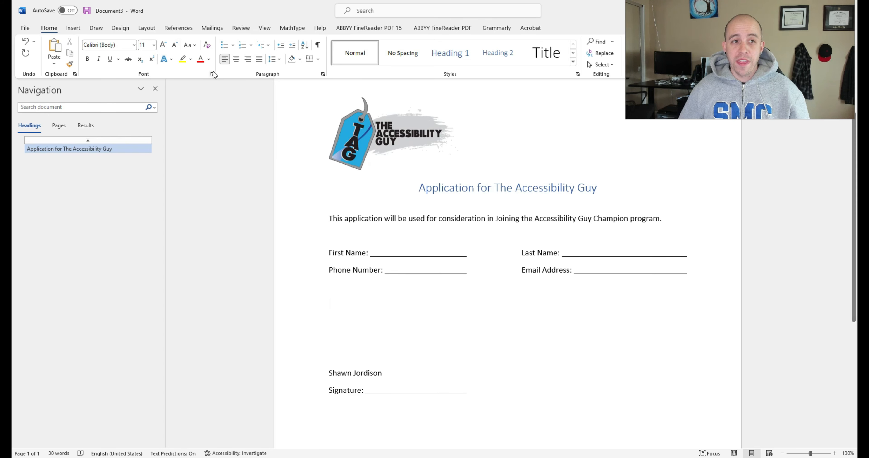
- Start a bulleted list with the hollow circle bullet on the first empty line below the contact fields, and select the bullet symbol
{"action": "left_click", "coordinate": [235, 46]}
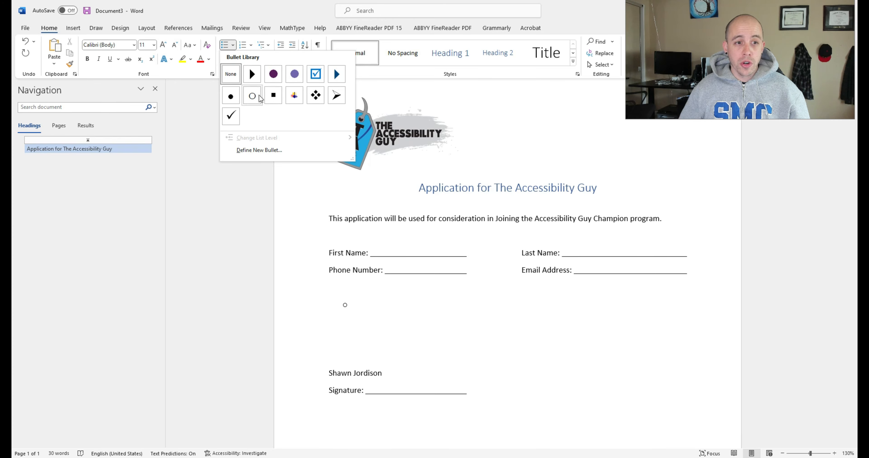
{"action": "left_click", "coordinate": [252, 96]}
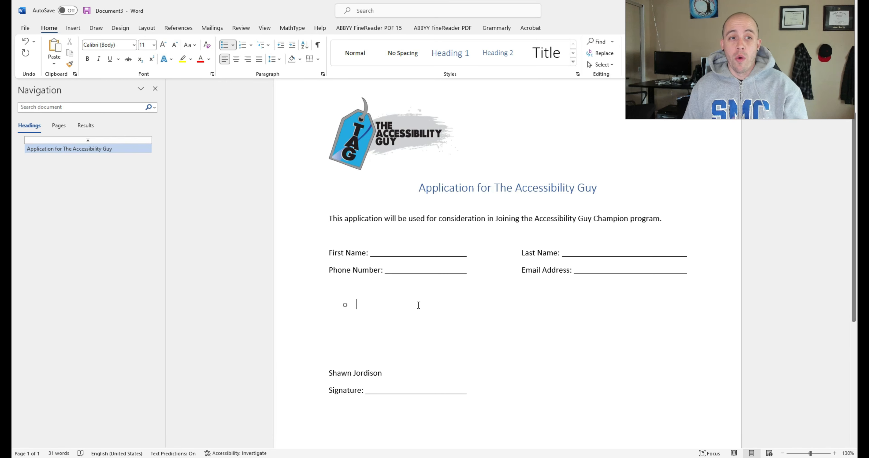
{"action": "left_click", "coordinate": [345, 306]}
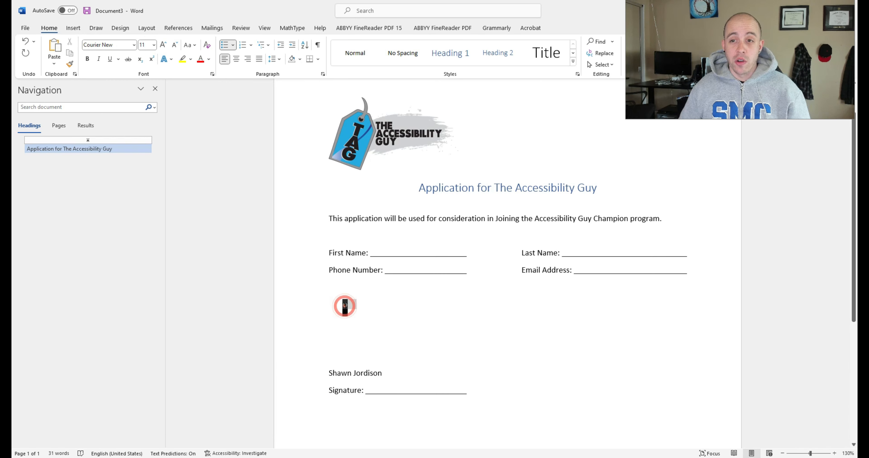
- Enter "Do you have experience with Accessibility?" as the first item of the hollow circle list
{"action": "left_click", "coordinate": [382, 300]}
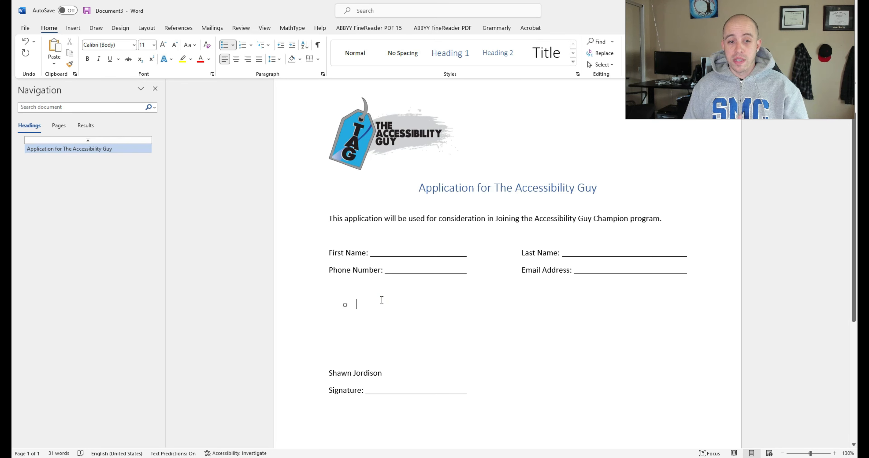
{"action": "type", "text": "Di"}
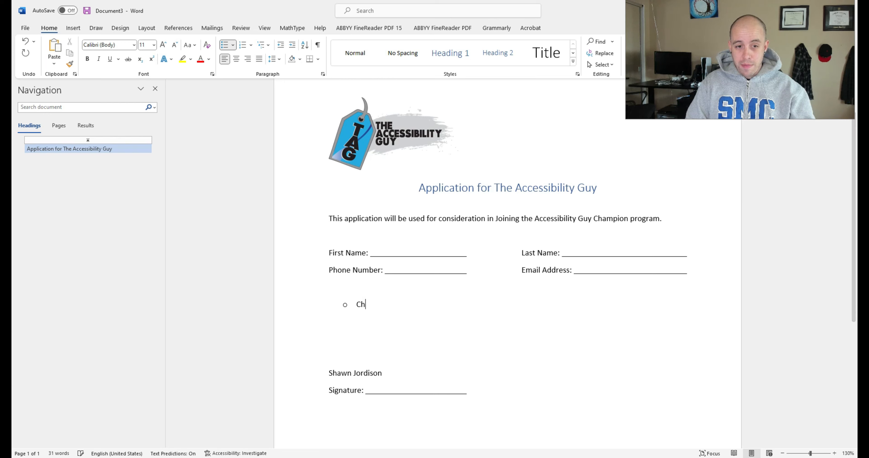
{"action": "key", "text": "BackSpace"}
{"action": "key", "text": "BackSpace"}
{"action": "type", "text": "Do you have e"}
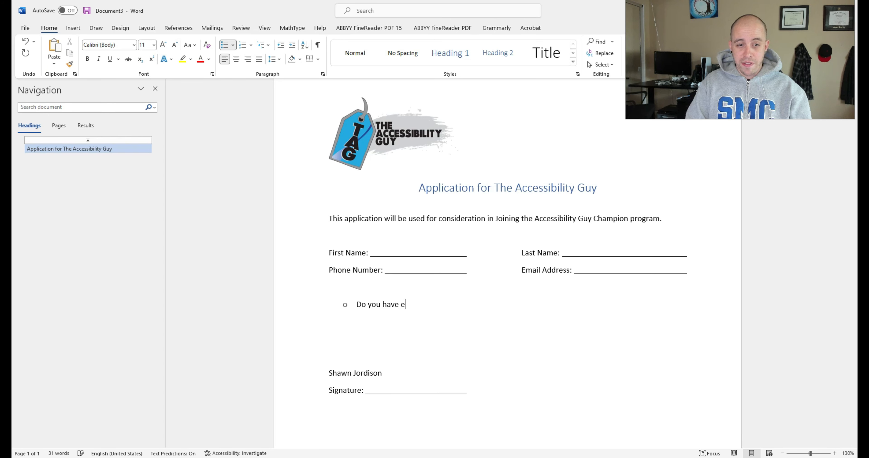
{"action": "type", "text": "xperience with Accessibility?"}
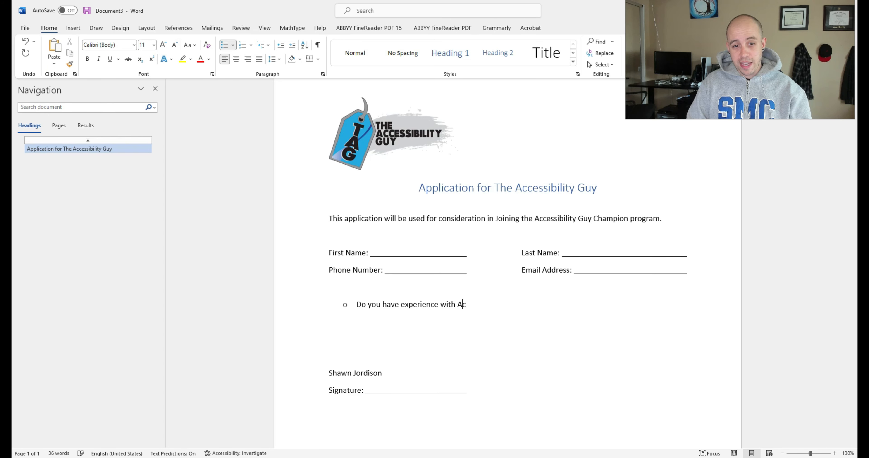
- Add two more list items: "Are you new to accessibility?" and a question asking whether the applicant knows who the named signer is
{"action": "key", "text": "Return"}
{"action": "type", "text": "Are you new t"}
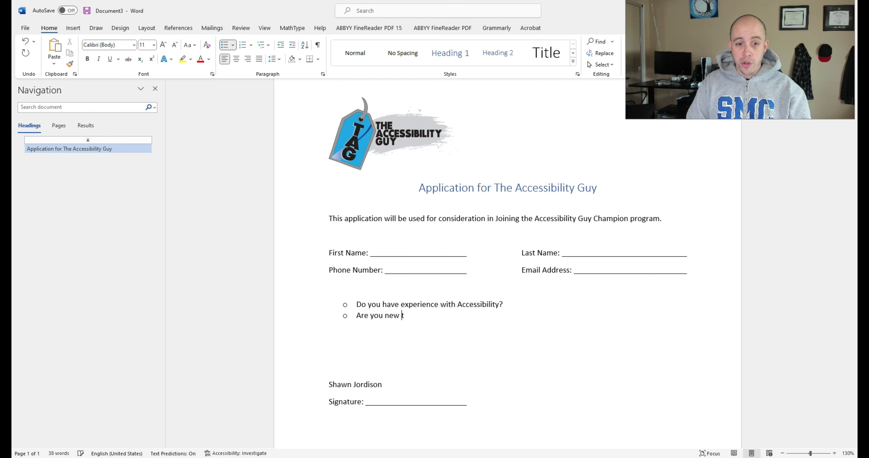
{"action": "type", "text": "o accessibility?"}
{"action": "key", "text": "Return"}
{"action": "type", "text": "Do you know "}
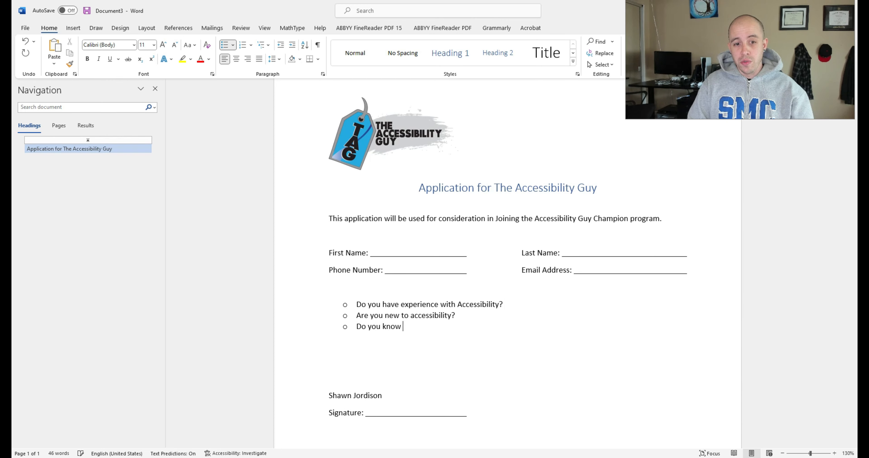
{"action": "type", "text": "who Shawn Jordison is"}
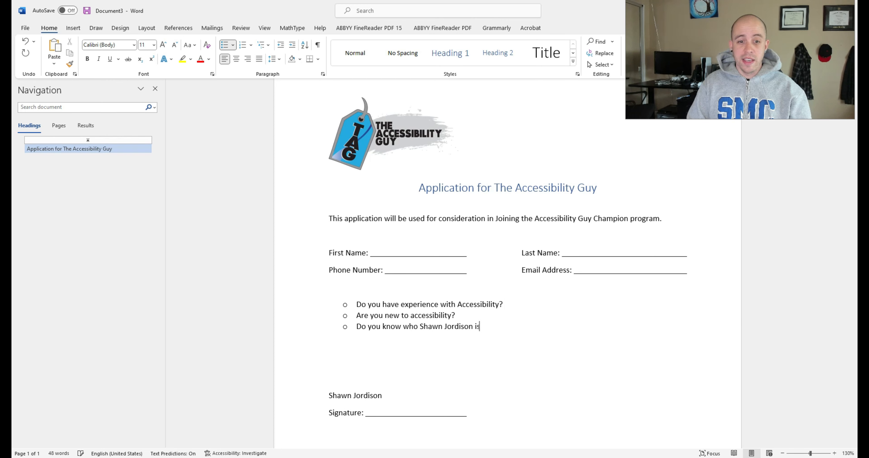
{"action": "type", "text": "?"}
{"action": "left_click", "coordinate": [344, 304]}
{"action": "left_click", "coordinate": [233, 45]}
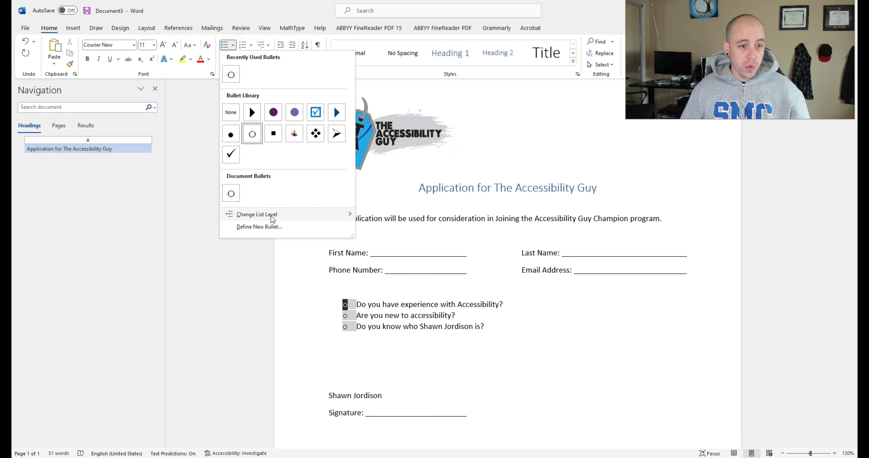
{"action": "left_click", "coordinate": [272, 227]}
{"action": "left_click", "coordinate": [397, 174]}
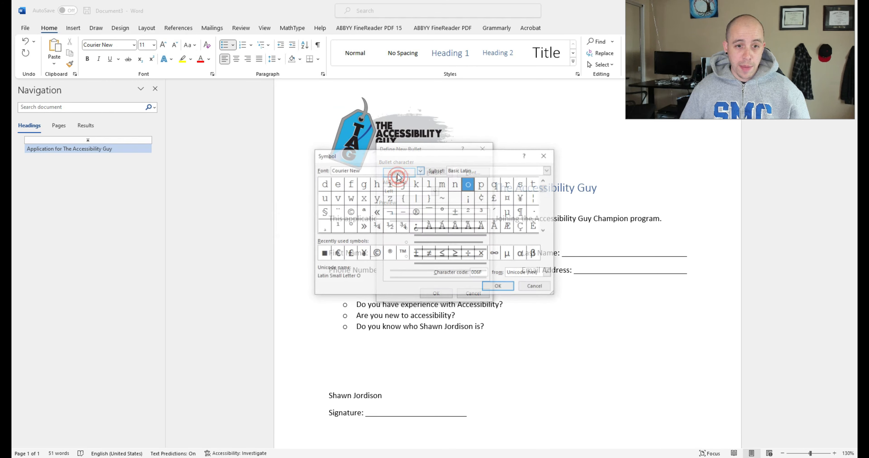
{"action": "left_click_drag", "start_coordinate": [545, 188], "coordinate": [545, 205]}
{"action": "left_click", "coordinate": [545, 230]}
{"action": "left_click", "coordinate": [545, 230]}
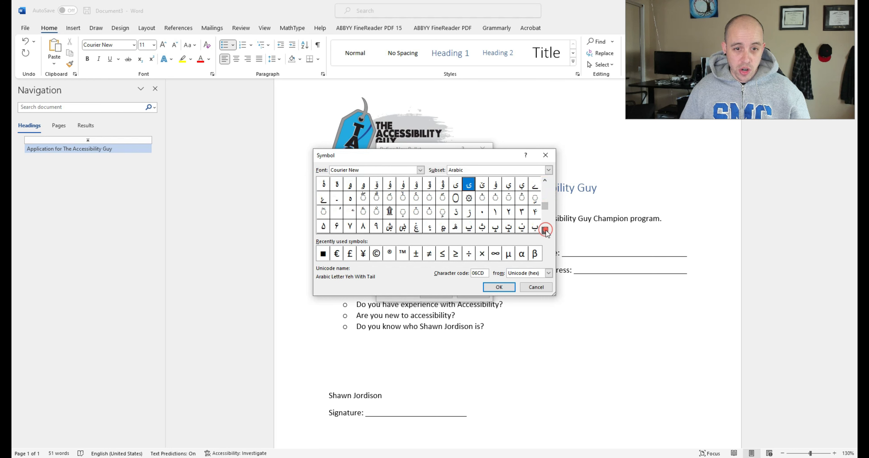
{"action": "left_click", "coordinate": [546, 230]}
{"action": "left_click", "coordinate": [545, 230]}
{"action": "left_click", "coordinate": [545, 231]}
{"action": "left_click", "coordinate": [546, 230]}
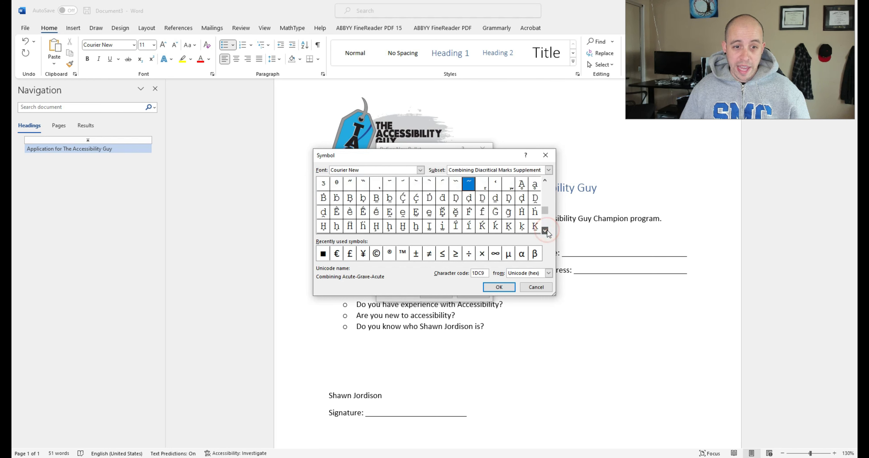
{"action": "left_click", "coordinate": [546, 230]}
{"action": "left_click", "coordinate": [545, 230]}
{"action": "left_click", "coordinate": [546, 231]}
{"action": "left_click", "coordinate": [546, 230]}
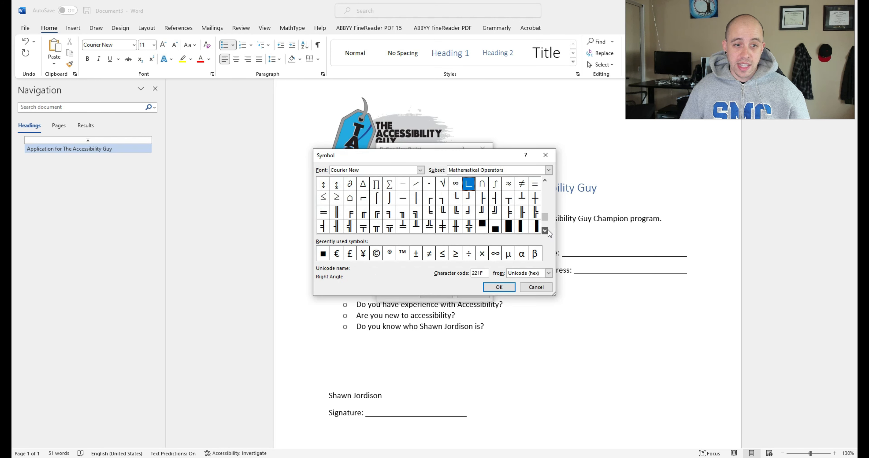
{"action": "left_click", "coordinate": [546, 231]}
{"action": "left_click", "coordinate": [541, 287]}
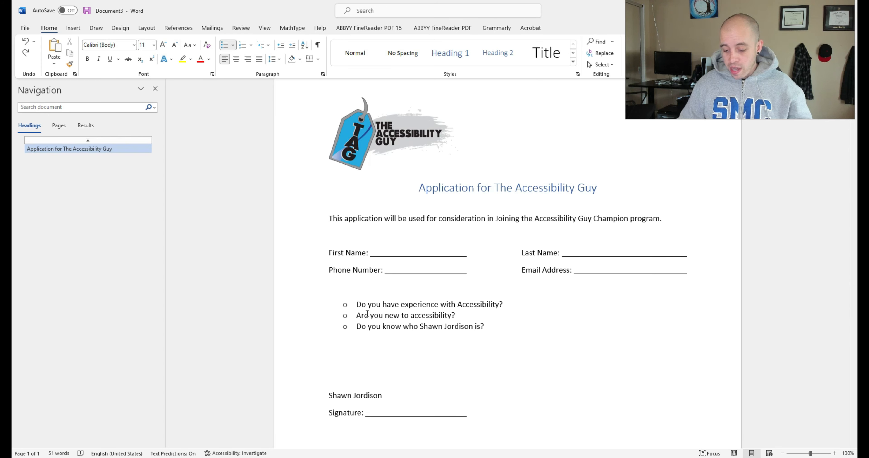
- Remove the bullets from all three questions, making them plain paragraphs at the page margin
{"action": "key", "text": "BackSpace"}
{"action": "key", "text": "BackSpace"}
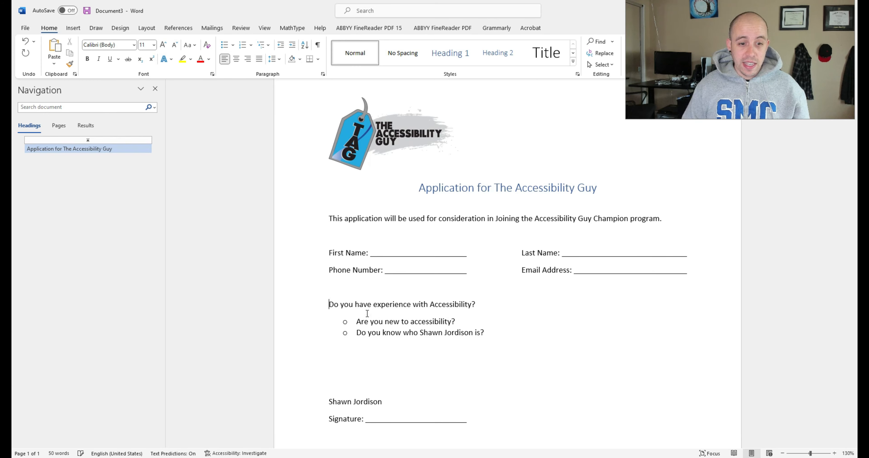
{"action": "key", "text": "Down"}
{"action": "key", "text": "BackSpace"}
{"action": "key", "text": "Down"}
{"action": "key", "text": "BackSpace"}
{"action": "key", "text": "BackSpace"}
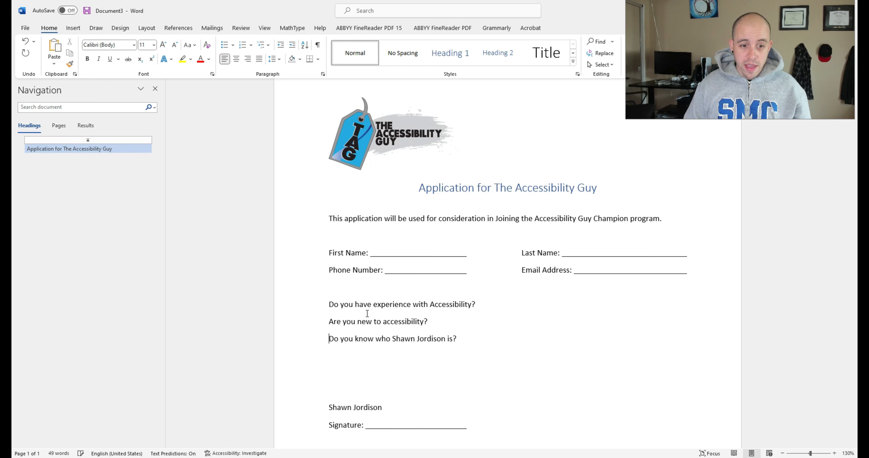
- Insert a Check Box Content Control before the third question and place copies of it before the other two questions
{"action": "left_click", "coordinate": [373, 13]}
{"action": "type", "text": "check"}
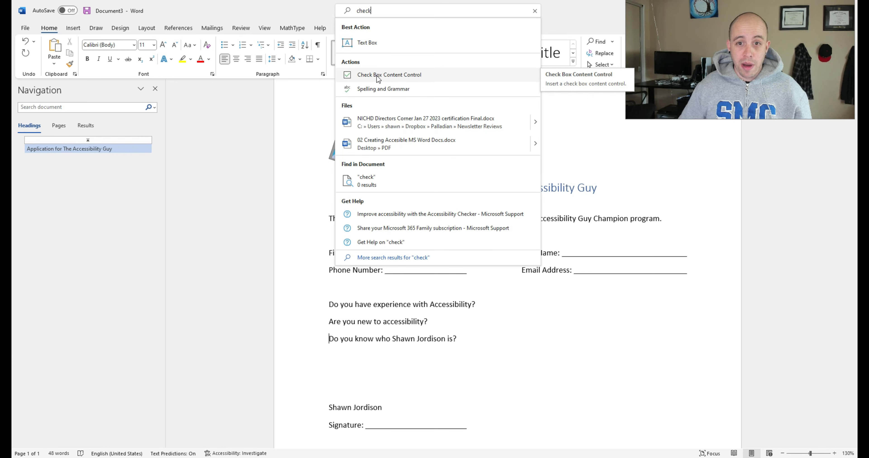
{"action": "left_click", "coordinate": [377, 75]}
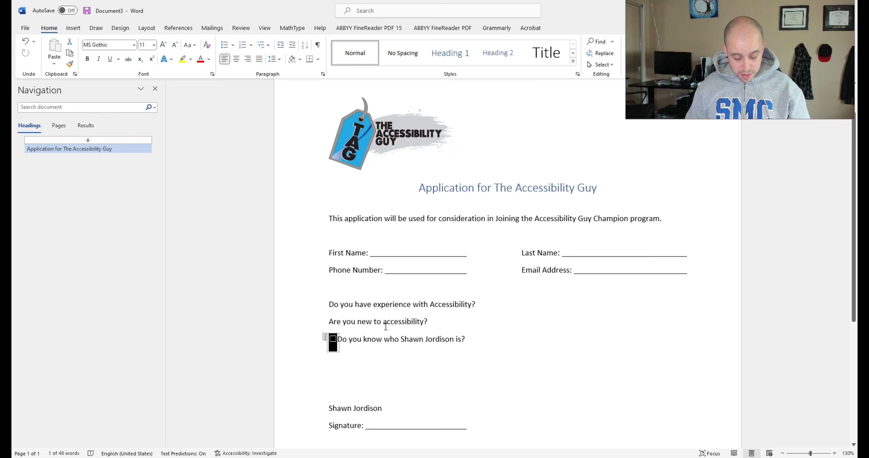
{"action": "key", "text": "Up"}
{"action": "key", "text": "ctrl+v"}
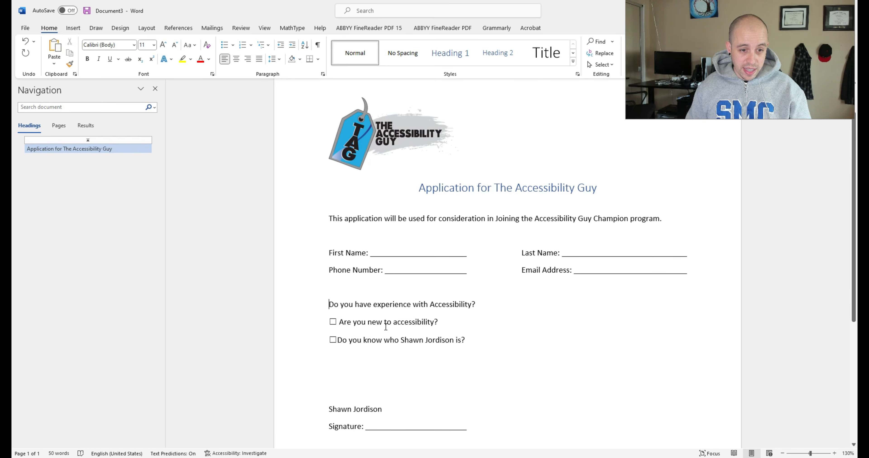
{"action": "key", "text": "ctrl+v"}
{"action": "left_click", "coordinate": [515, 339]}
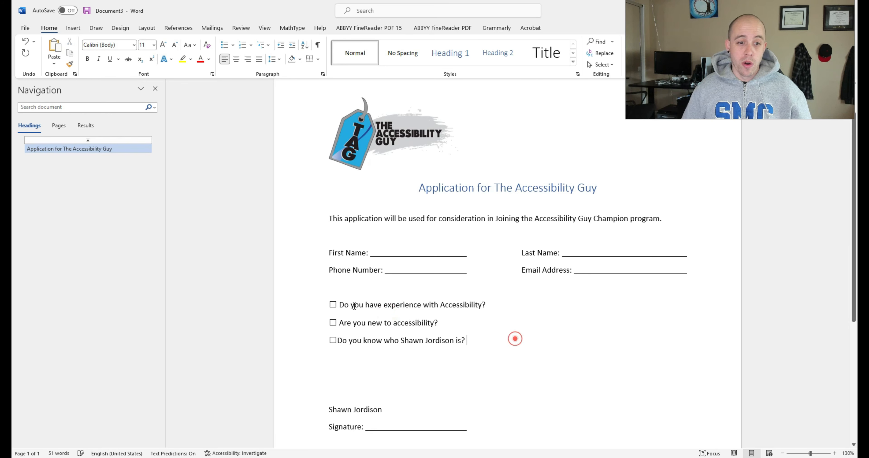
{"action": "left_click", "coordinate": [332, 305]}
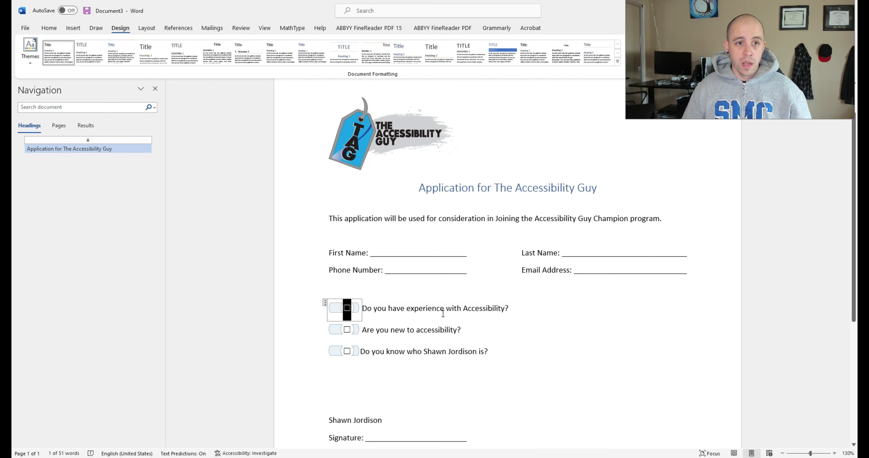
{"action": "left_click", "coordinate": [442, 310]}
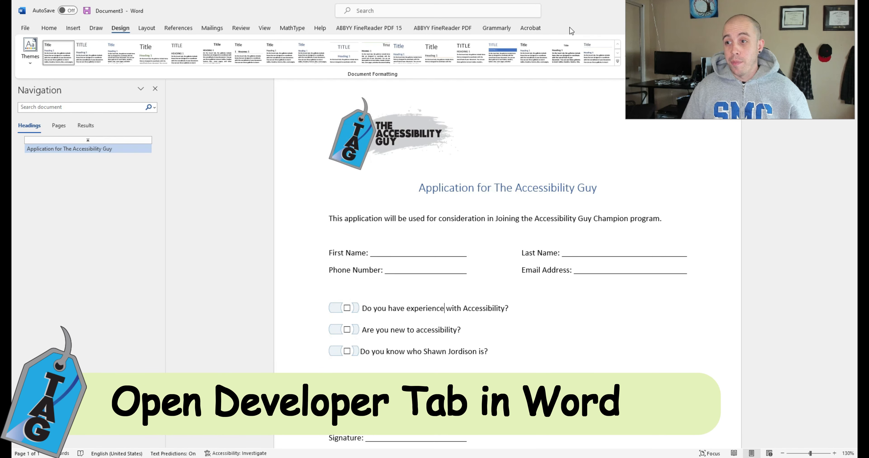
- Enable Developer among the main tabs in the ribbon customization options, and turn off Design Mode for the content controls
{"action": "left_click", "coordinate": [291, 188]}
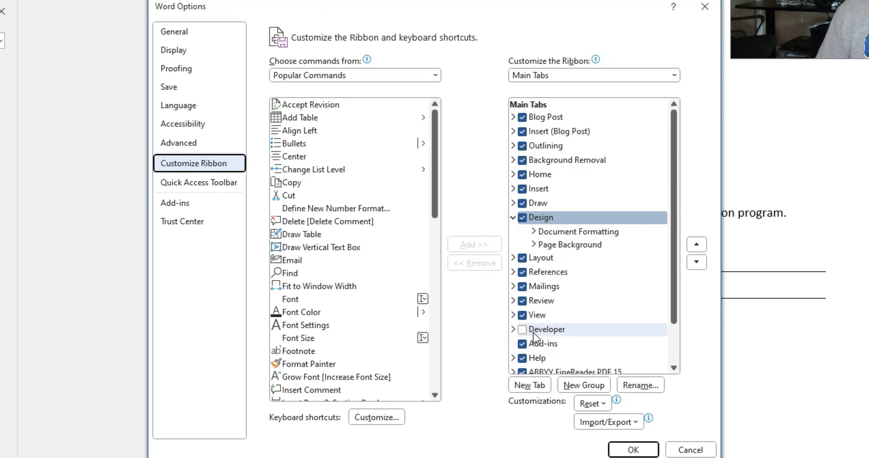
{"action": "left_click", "coordinate": [522, 330]}
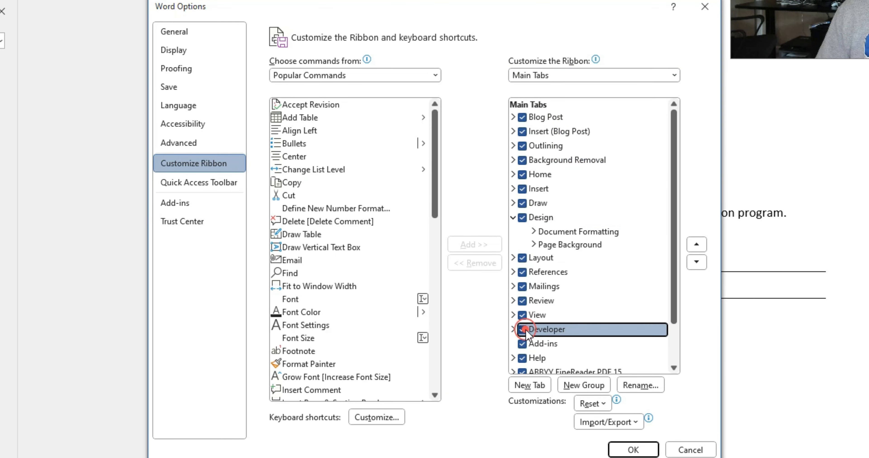
{"action": "left_click", "coordinate": [633, 451]}
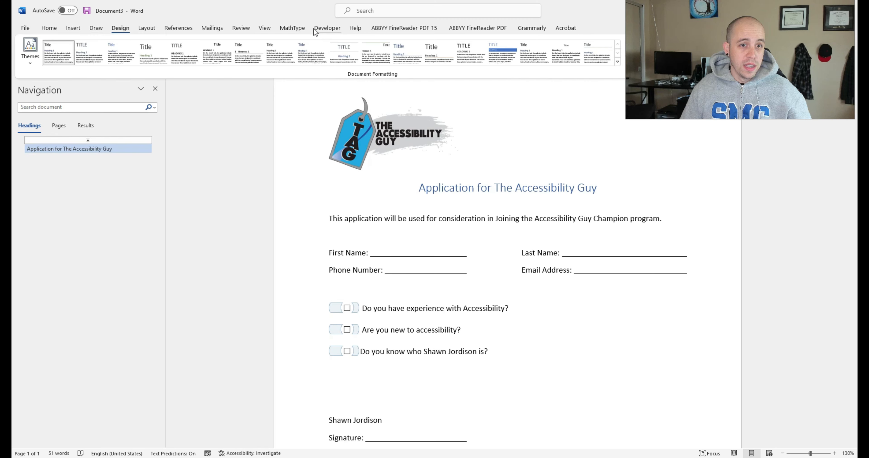
{"action": "left_click", "coordinate": [322, 27]}
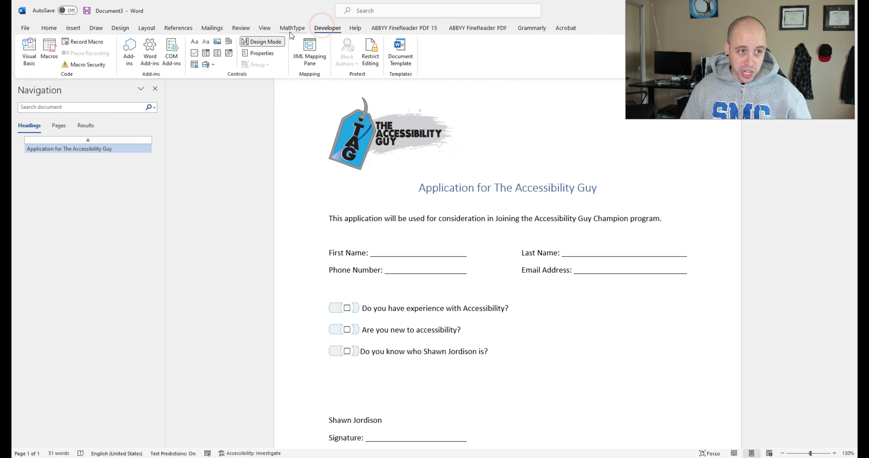
{"action": "left_click", "coordinate": [263, 41]}
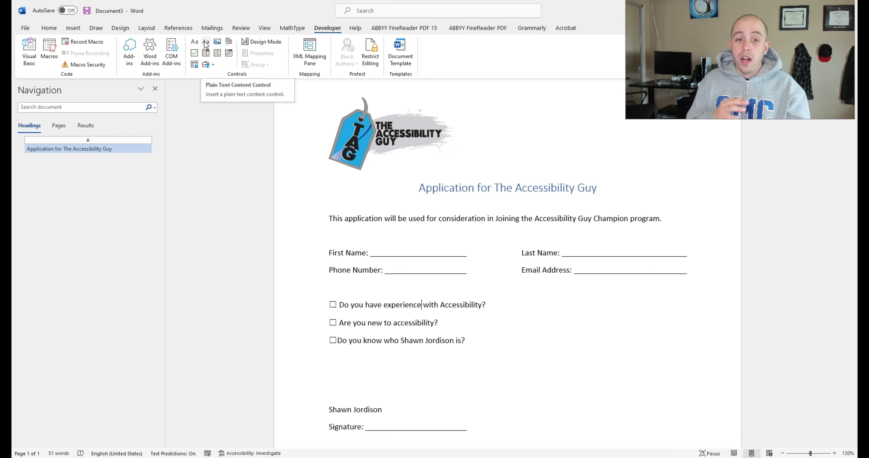
- Convert the form to an Adobe PDF saved as FORMTESTApplication for The Accessibility Guy.pdf in the Sample Test Documents folder
{"action": "scroll", "coordinate": [530, 248], "scroll_direction": "up", "scroll_amount": 2}
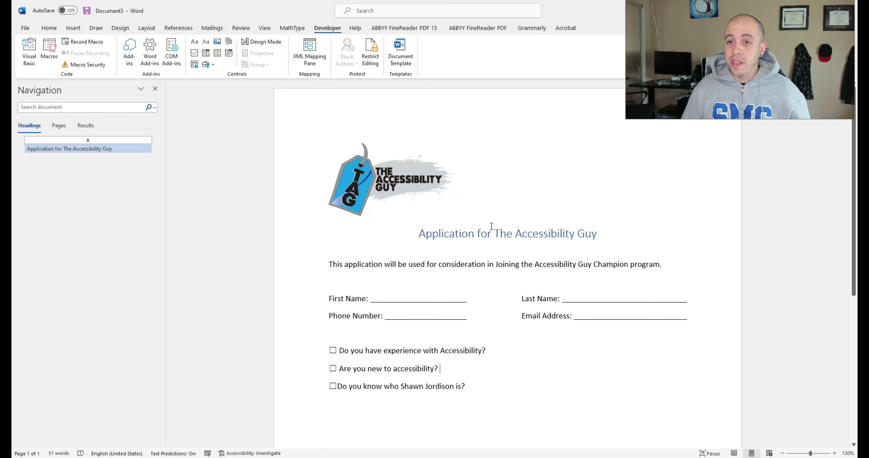
{"action": "scroll", "coordinate": [486, 229], "scroll_direction": "down", "scroll_amount": 5}
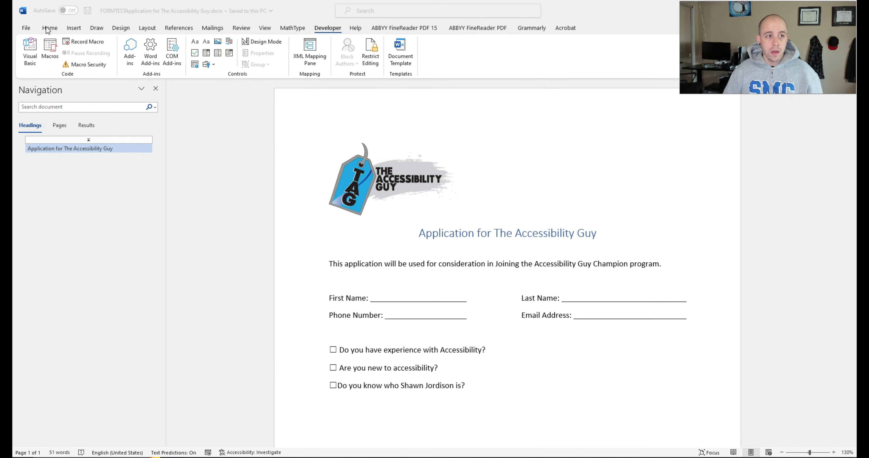
{"action": "left_click", "coordinate": [46, 28]}
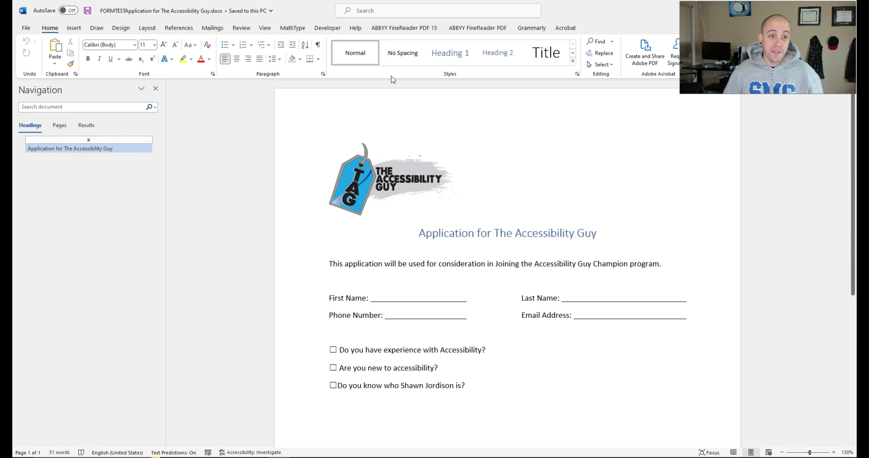
{"action": "left_click", "coordinate": [565, 29]}
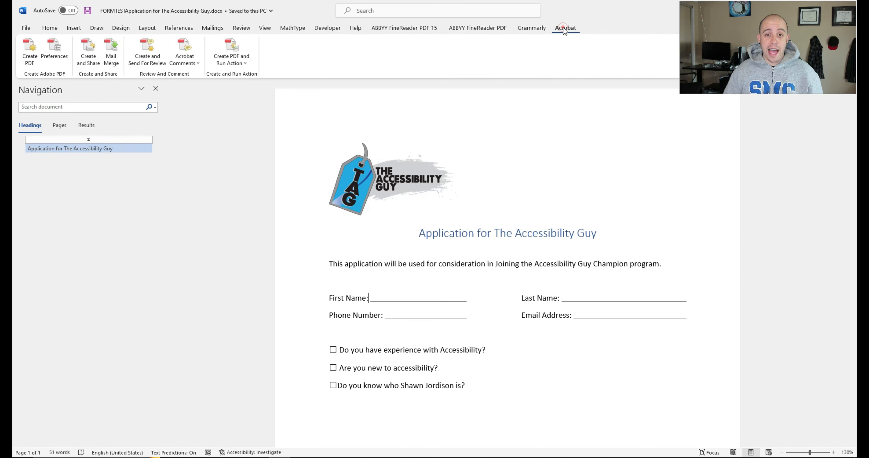
{"action": "left_click", "coordinate": [30, 51]}
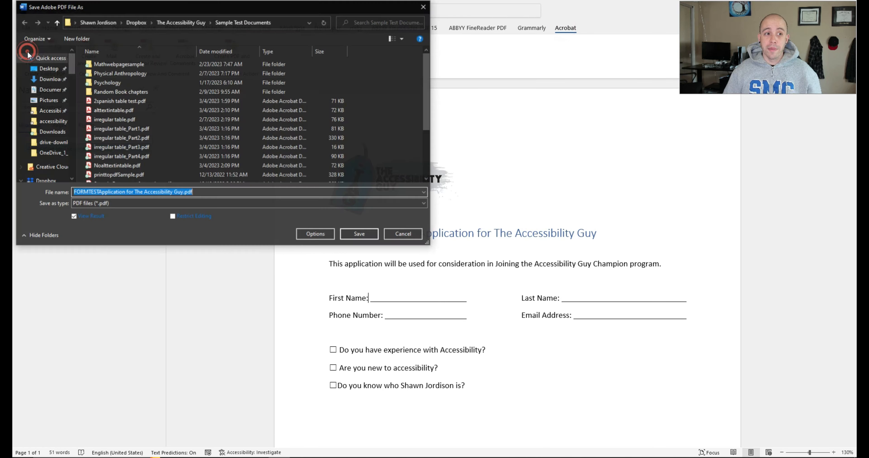
{"action": "left_click", "coordinate": [358, 234]}
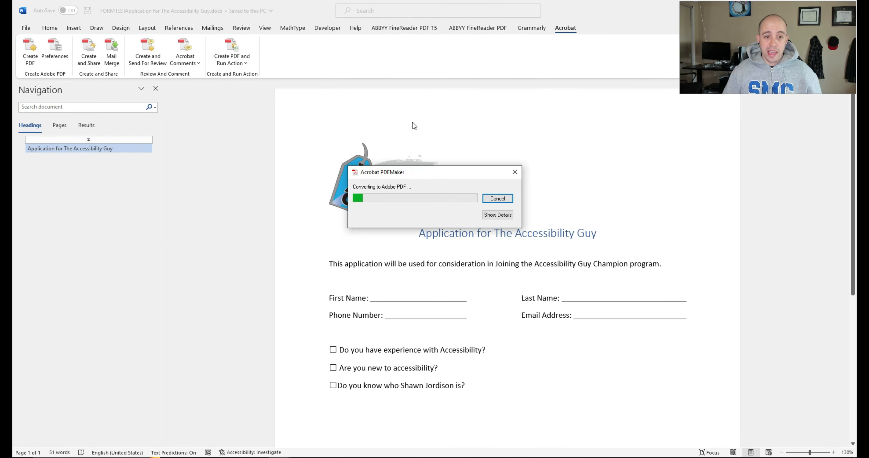
- Display the converted PDF's accessibility tags and review them in order from the first paragraph to the First Name and Last Name line
{"action": "scroll", "coordinate": [411, 124], "scroll_direction": "down", "scroll_amount": 6}
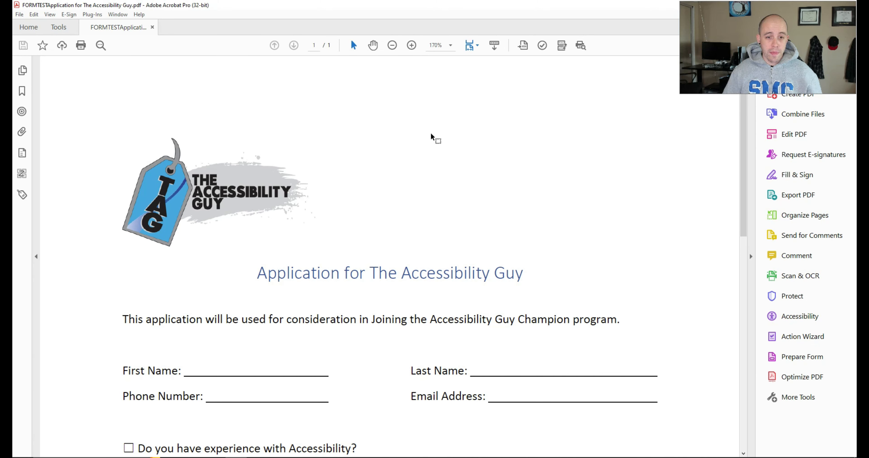
{"action": "scroll", "coordinate": [428, 212], "scroll_direction": "up", "scroll_amount": 2}
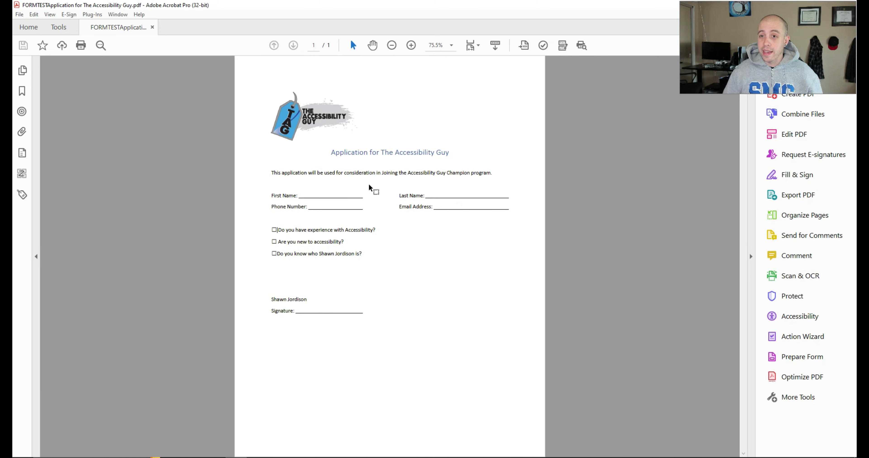
{"action": "left_click", "coordinate": [22, 195]}
{"action": "left_click", "coordinate": [75, 129]}
{"action": "key", "text": "Down"}
{"action": "key", "text": "Down"}
{"action": "key", "text": "Down"}
{"action": "key", "text": "Down"}
{"action": "key", "text": "Down"}
{"action": "key", "text": "Down"}
{"action": "key", "text": "Down"}
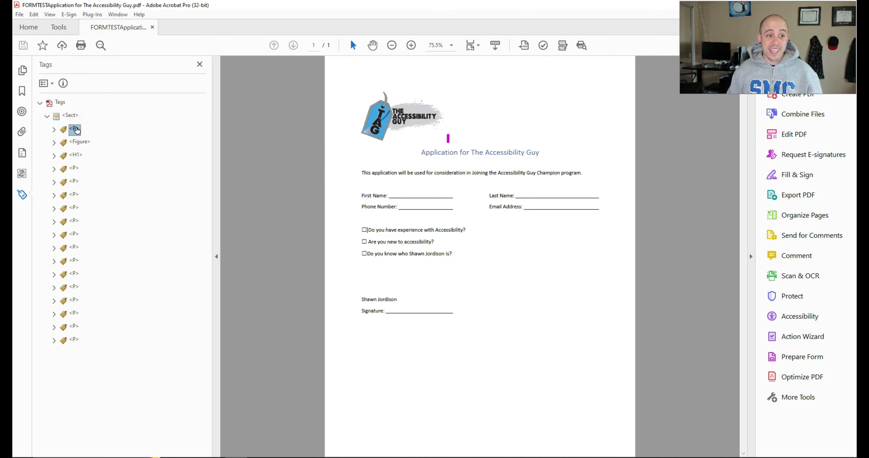
{"action": "key", "text": "Up"}
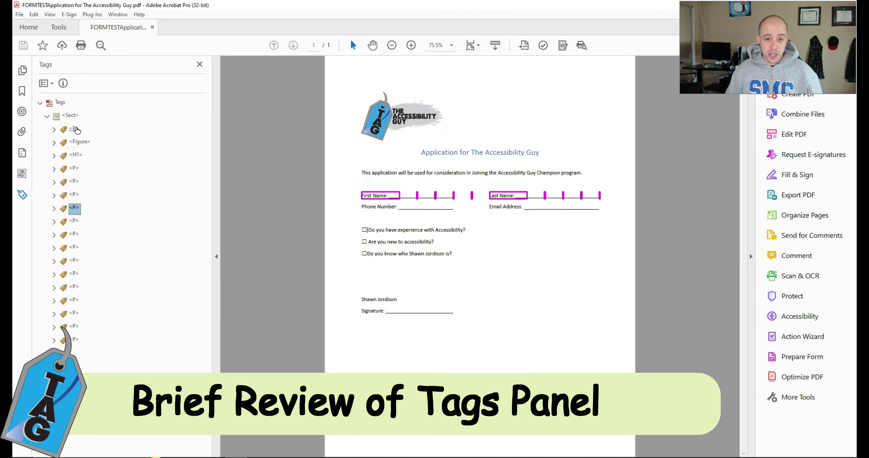
- Expand the paragraph tags for the First Name/Last Name and Phone Number/Email Address lines to inspect their content
{"action": "key", "text": "Right"}
{"action": "key", "text": "Right"}
{"action": "key", "text": "Down"}
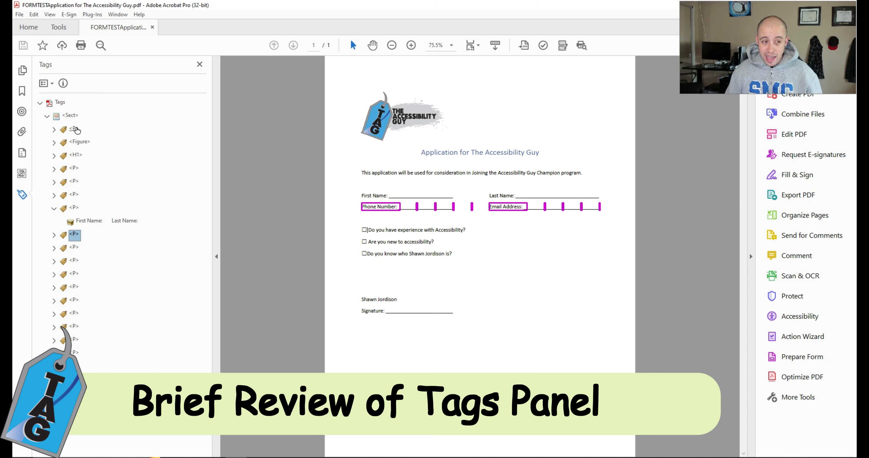
{"action": "key", "text": "Right"}
{"action": "key", "text": "Right"}
{"action": "key", "text": "Down"}
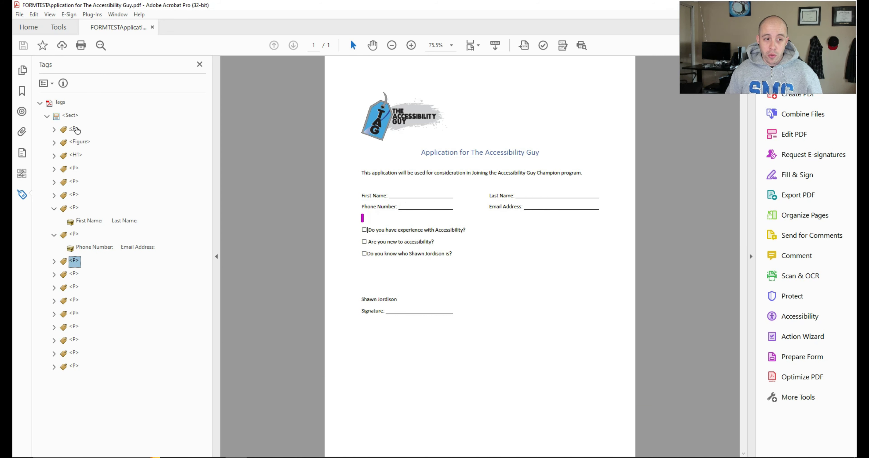
- Expand the paragraph tags of the three check box questions to examine how the boxes and question text are tagged
{"action": "key", "text": "Down"}
{"action": "key", "text": "Right"}
{"action": "key", "text": "Right"}
{"action": "key", "text": "Down"}
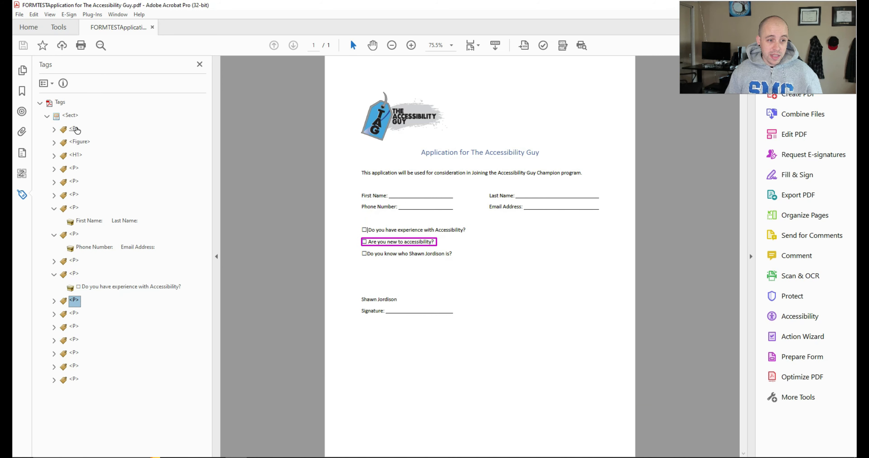
{"action": "key", "text": "Right"}
{"action": "key", "text": "Right"}
{"action": "key", "text": "Down"}
{"action": "key", "text": "Right"}
{"action": "key", "text": "Right"}
{"action": "key", "text": "Down"}
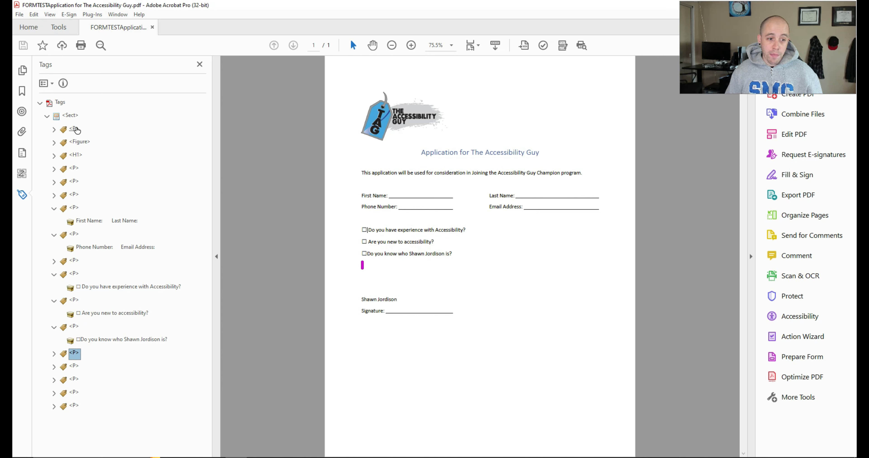
- Expand the paragraph tag after the third question, then go back to the second question's content and compare it with the page
{"action": "key", "text": "Right"}
{"action": "key", "text": "Up"}
{"action": "key", "text": "Up"}
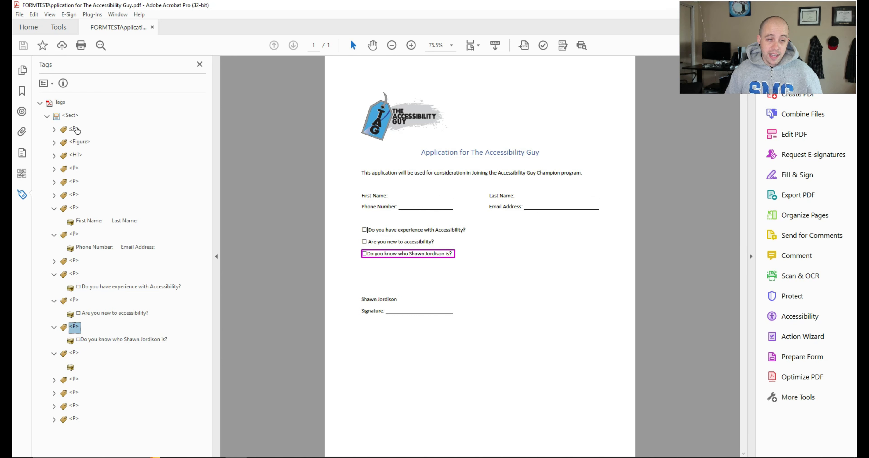
{"action": "key", "text": "Up"}
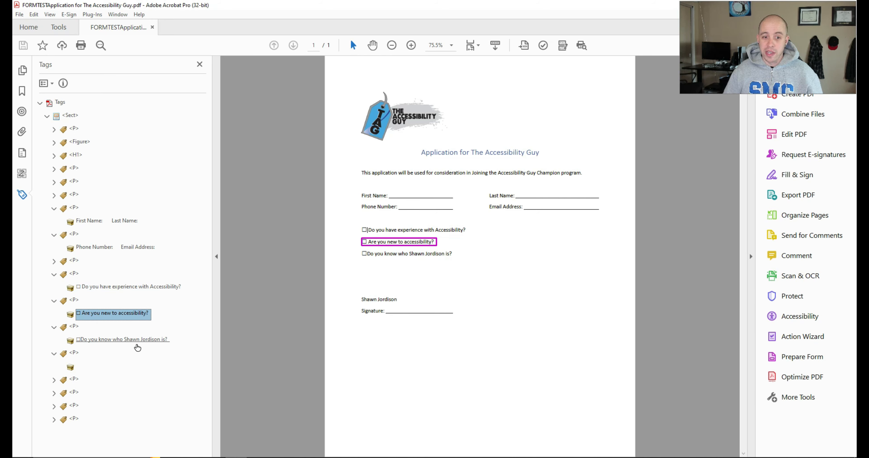
{"action": "scroll", "coordinate": [546, 278], "scroll_direction": "up", "scroll_amount": 3}
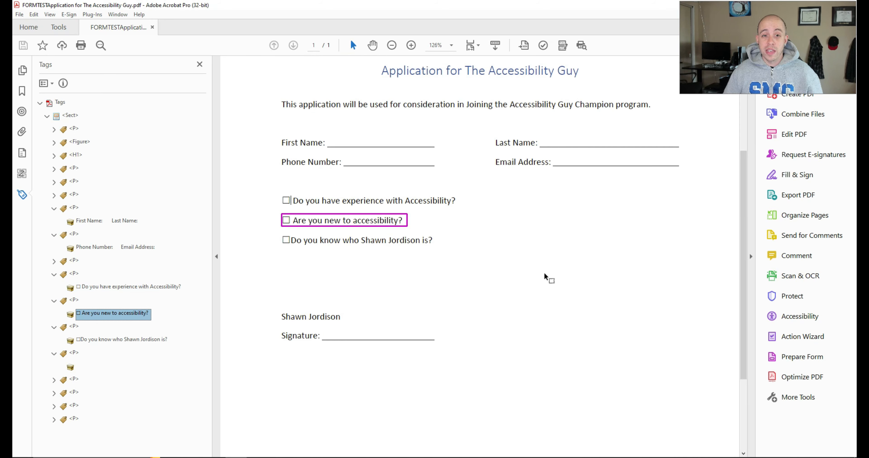
{"action": "scroll", "coordinate": [536, 270], "scroll_direction": "up", "scroll_amount": 3}
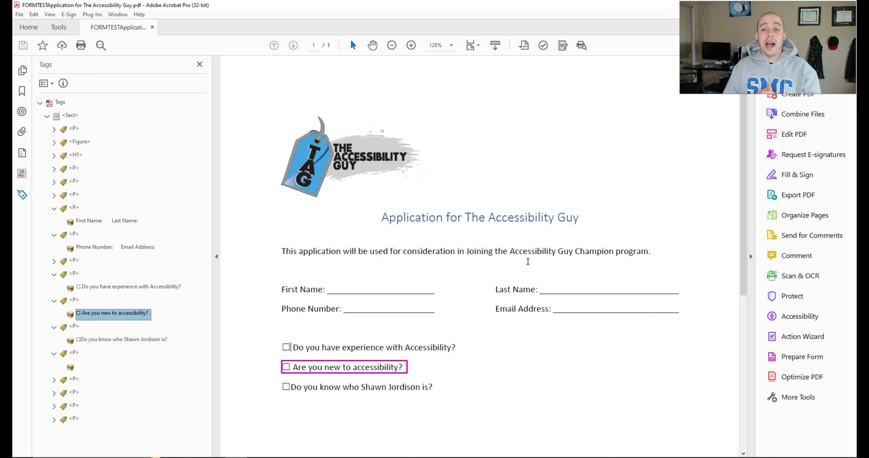